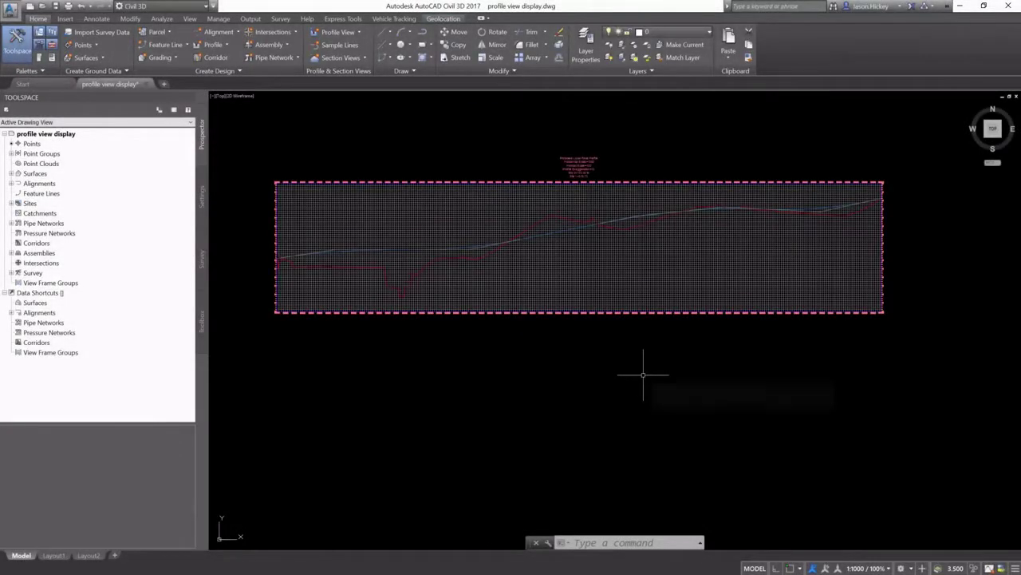
- Examine the Proposed Local Road profile view, including its title, grid and the Centerline Finished Grade profile
{"action": "scroll", "coordinate": [570, 160], "scroll_direction": "up", "scroll_amount": 5}
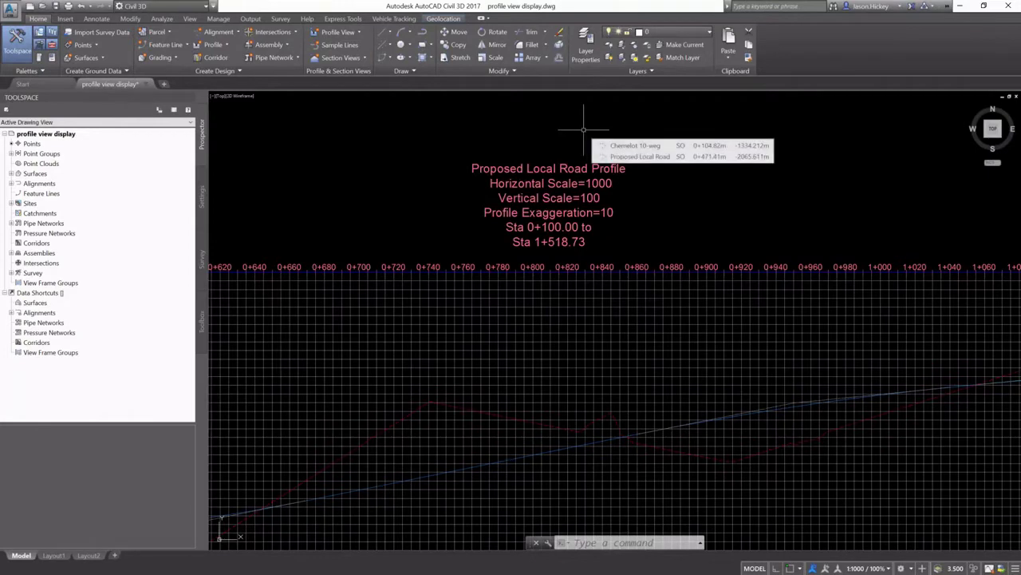
{"action": "scroll", "coordinate": [583, 129], "scroll_direction": "down", "scroll_amount": 2}
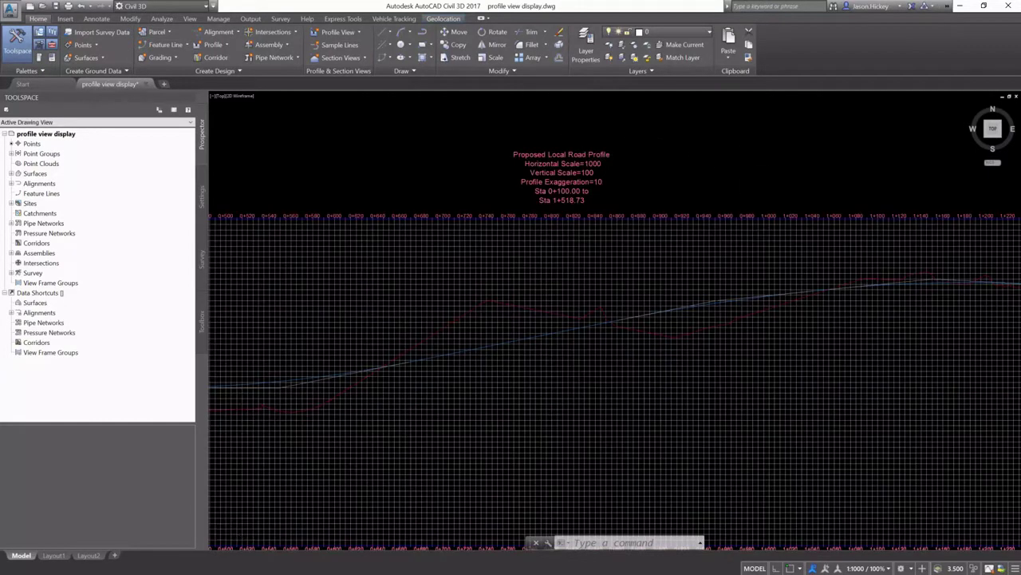
{"action": "scroll", "coordinate": [741, 165], "scroll_direction": "down", "scroll_amount": 3}
{"action": "scroll", "coordinate": [429, 256], "scroll_direction": "up", "scroll_amount": 4}
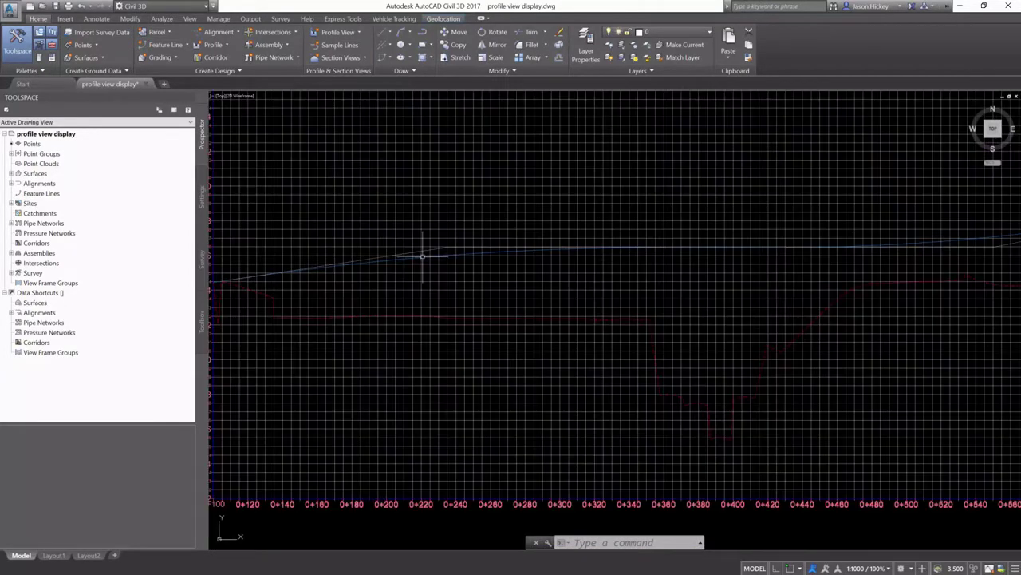
{"action": "mouse_move", "coordinate": [423, 257]}
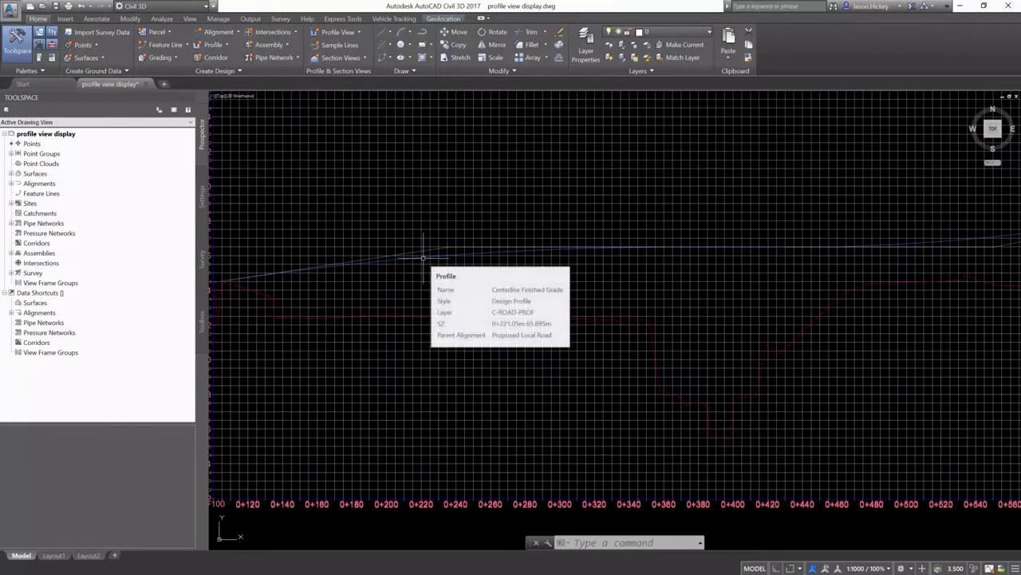
{"action": "scroll", "coordinate": [423, 257], "scroll_direction": "down", "scroll_amount": 2}
{"action": "scroll", "coordinate": [445, 327], "scroll_direction": "down", "scroll_amount": 2}
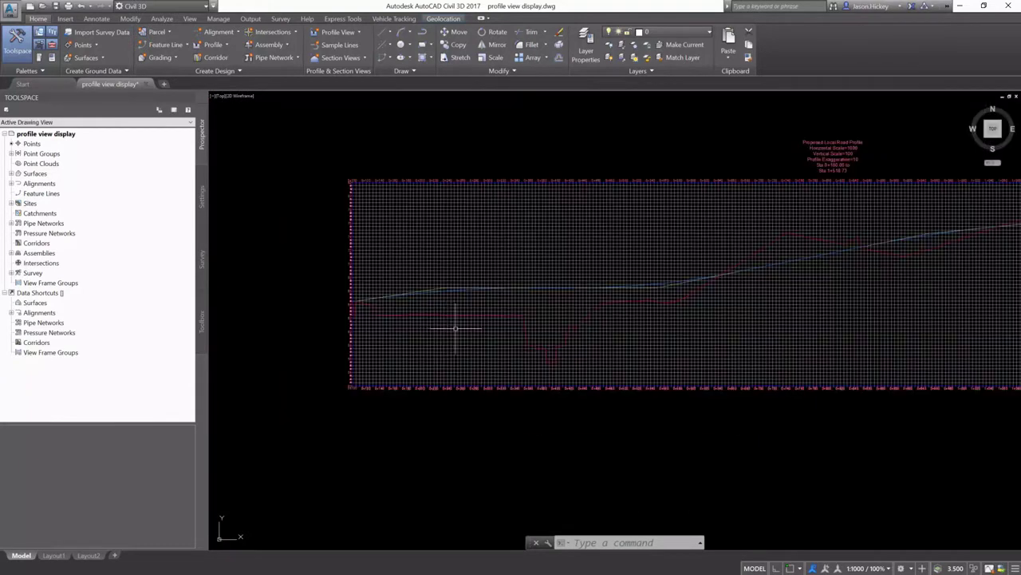
- Edit the labels of the Centerline Finished Grade profile and import the Complete Label Set
{"action": "scroll", "coordinate": [660, 286], "scroll_direction": "up", "scroll_amount": 6}
{"action": "left_click", "coordinate": [661, 285]}
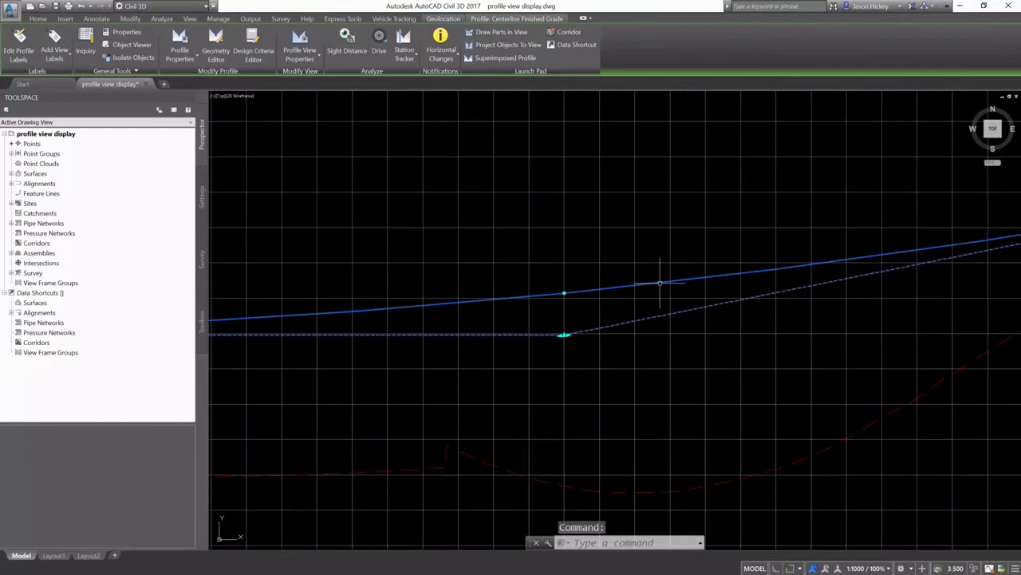
{"action": "right_click", "coordinate": [662, 288]}
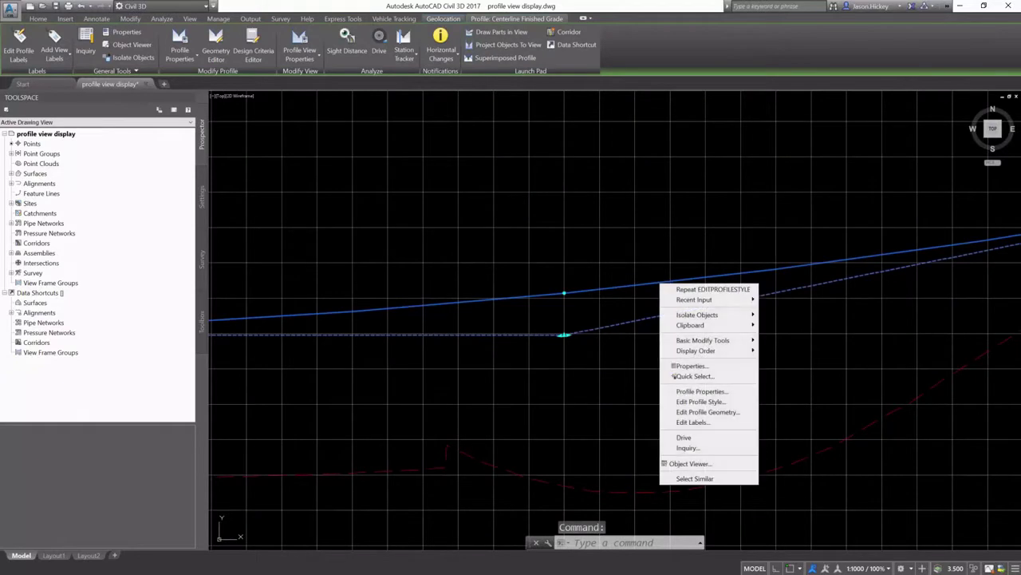
{"action": "left_click", "coordinate": [690, 422]}
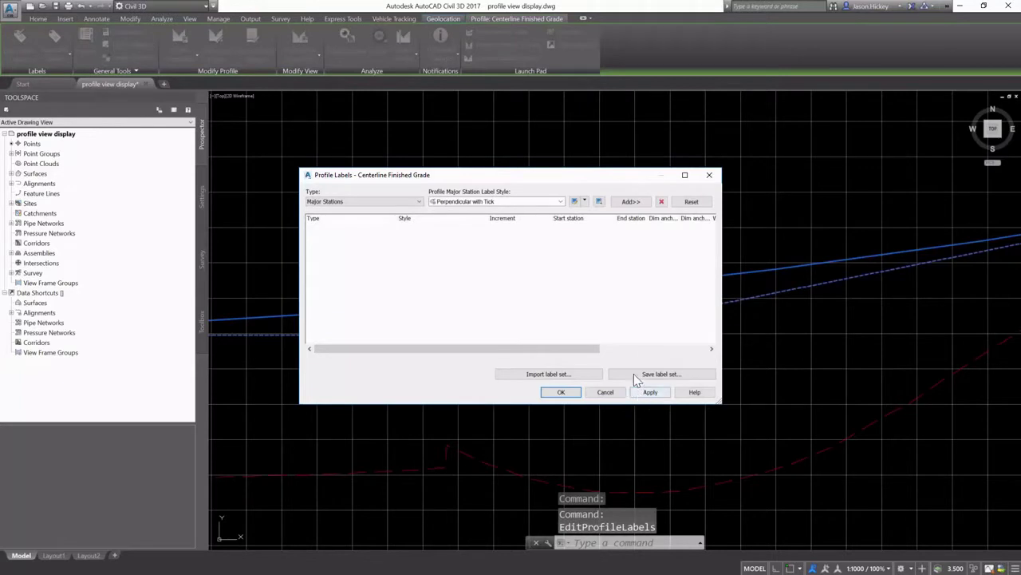
{"action": "left_click", "coordinate": [511, 375]}
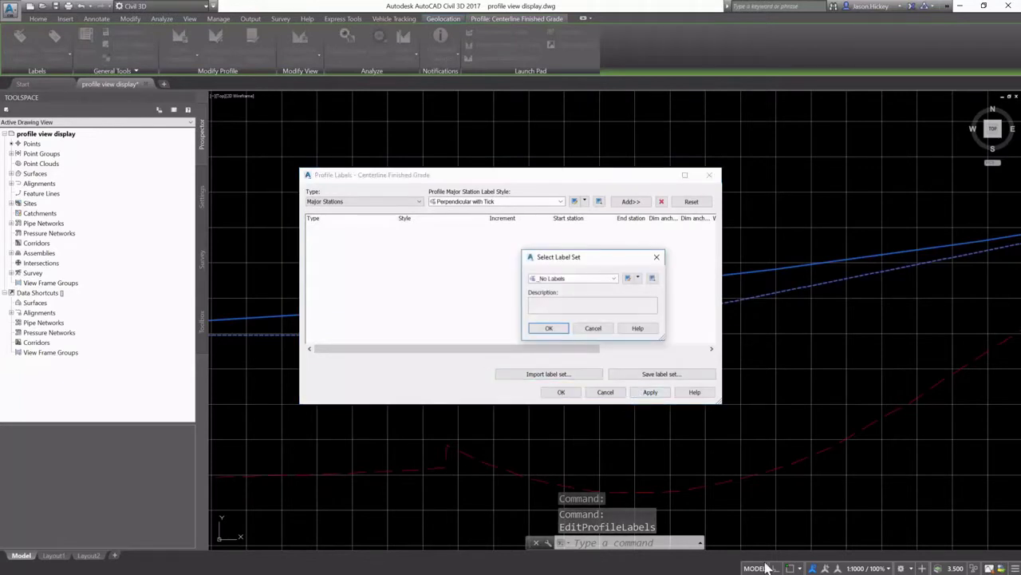
{"action": "left_click", "coordinate": [559, 278]}
{"action": "left_click", "coordinate": [567, 296]}
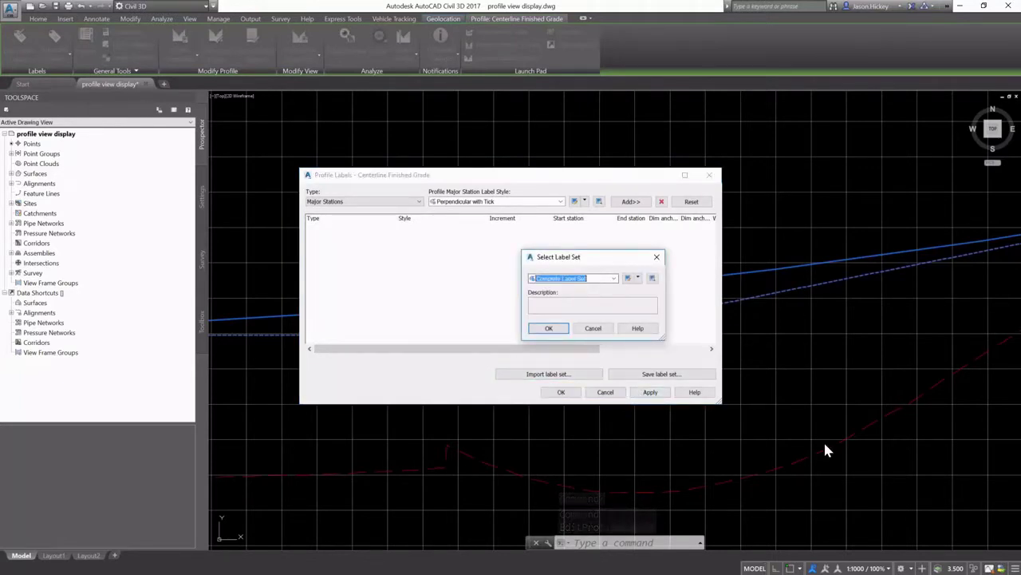
{"action": "left_click", "coordinate": [548, 328]}
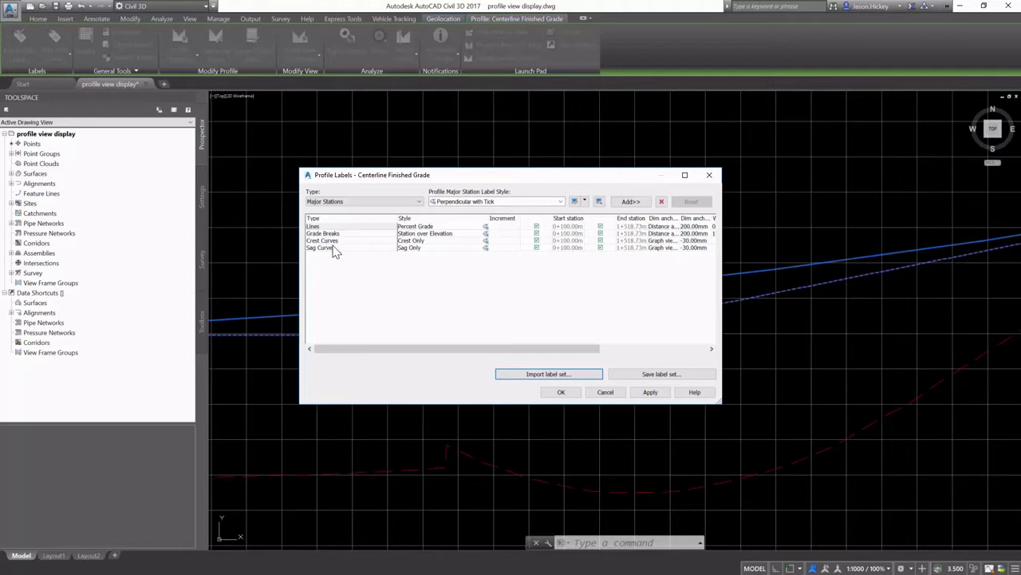
- Add Horizontal Geometry Points labels in the Horizontal Geometry Station style for all geometry points, and apply the label changes to the profile
{"action": "left_click", "coordinate": [325, 203]}
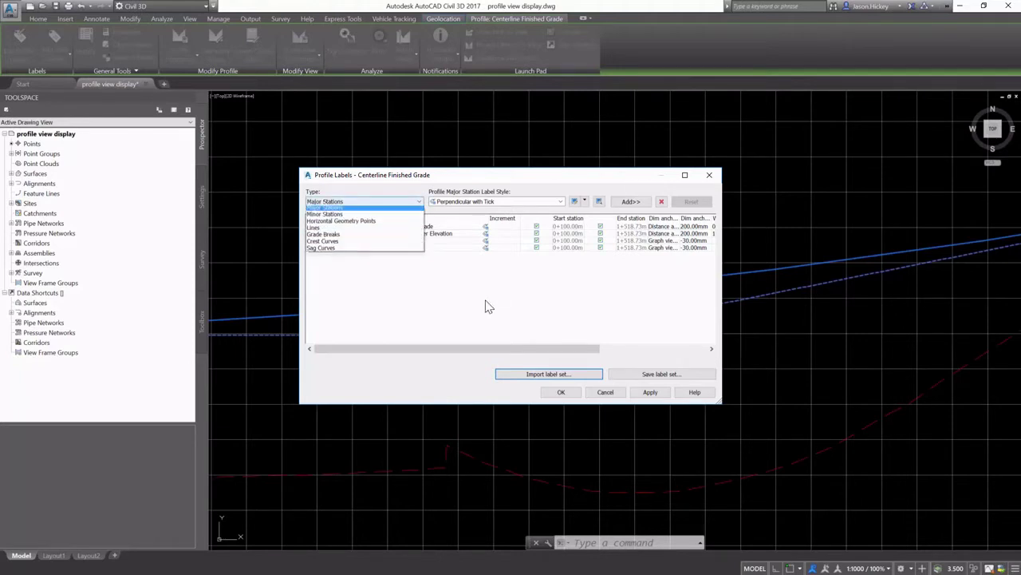
{"action": "left_click", "coordinate": [341, 203]}
{"action": "left_click", "coordinate": [342, 201]}
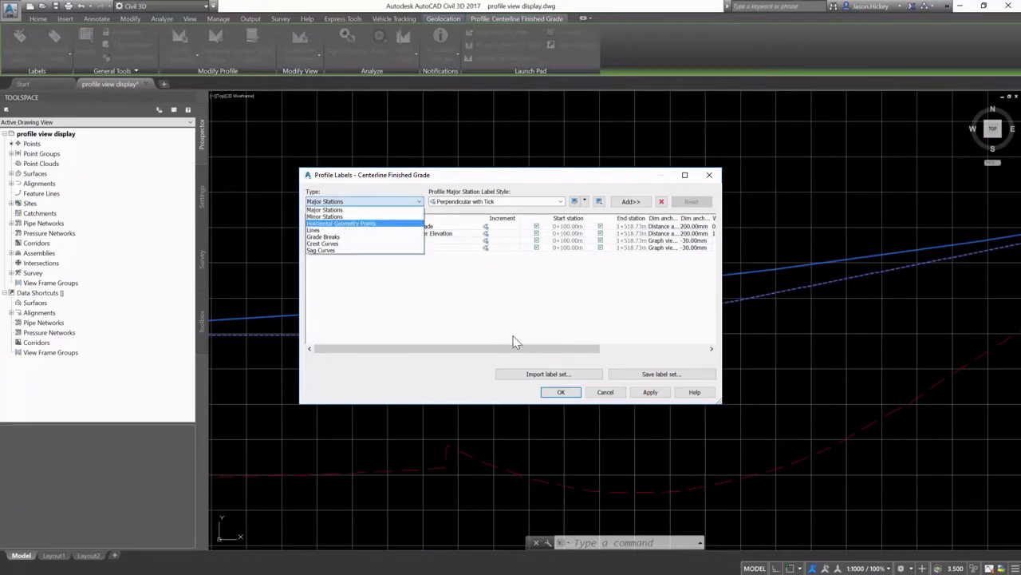
{"action": "left_click", "coordinate": [343, 223]}
{"action": "left_click", "coordinate": [494, 201]}
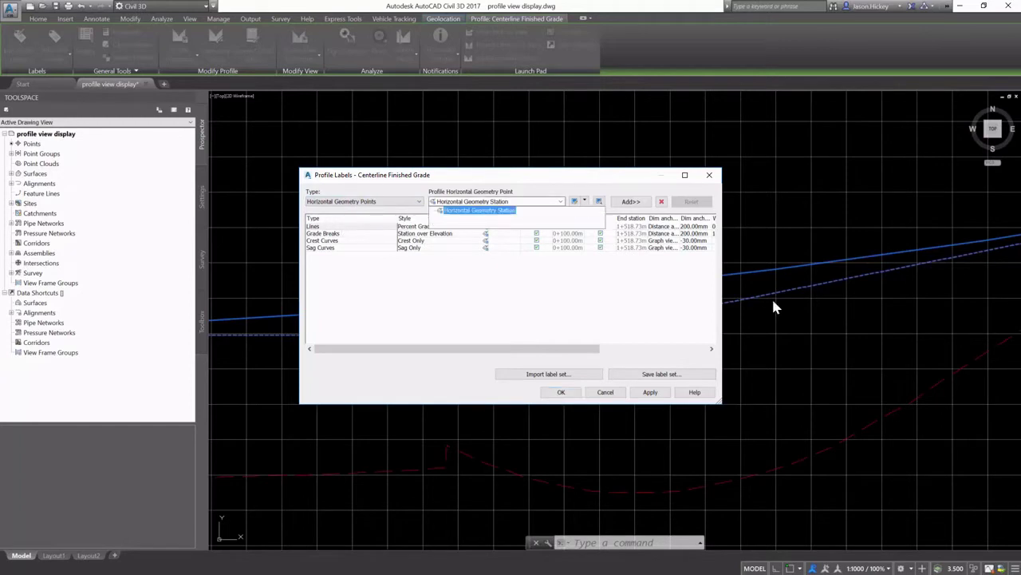
{"action": "left_click", "coordinate": [561, 201]}
{"action": "left_click", "coordinate": [629, 202]}
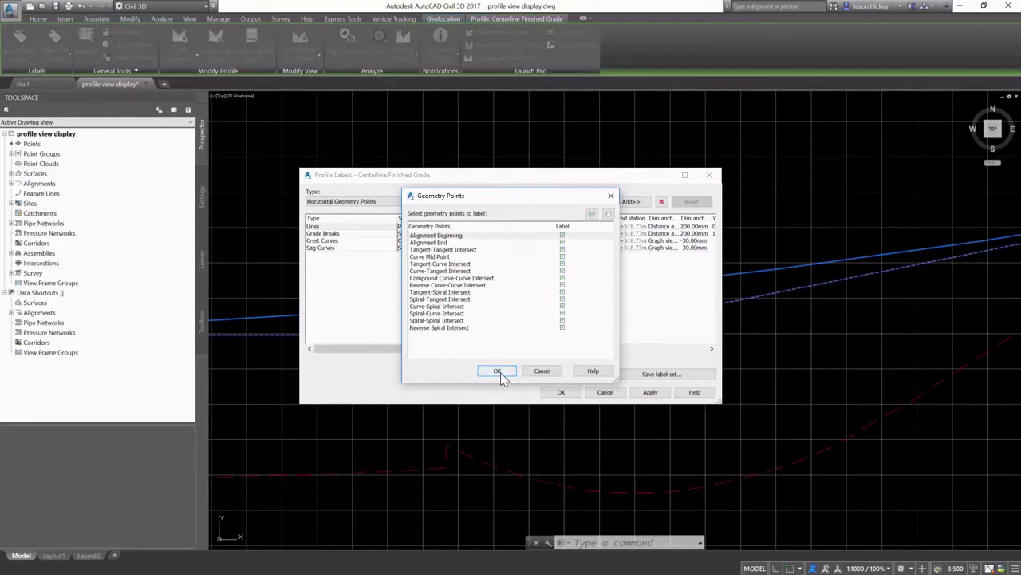
{"action": "left_click", "coordinate": [498, 372]}
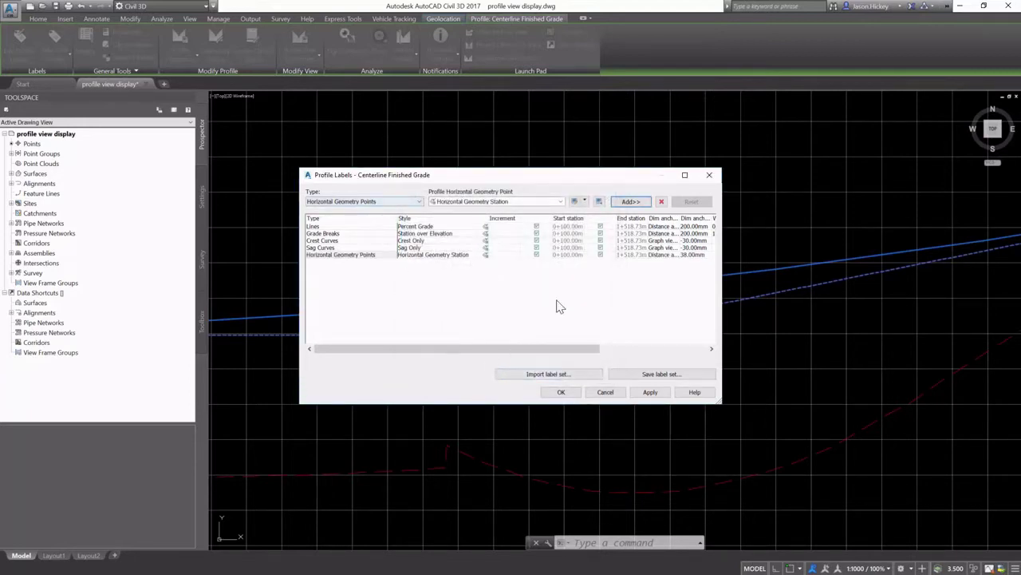
{"action": "left_click", "coordinate": [560, 392]}
- Pull the 1.50% grade label at the start of the profile down below the line so it stands clear on a leader
{"action": "scroll", "coordinate": [471, 204], "scroll_direction": "down", "scroll_amount": 3}
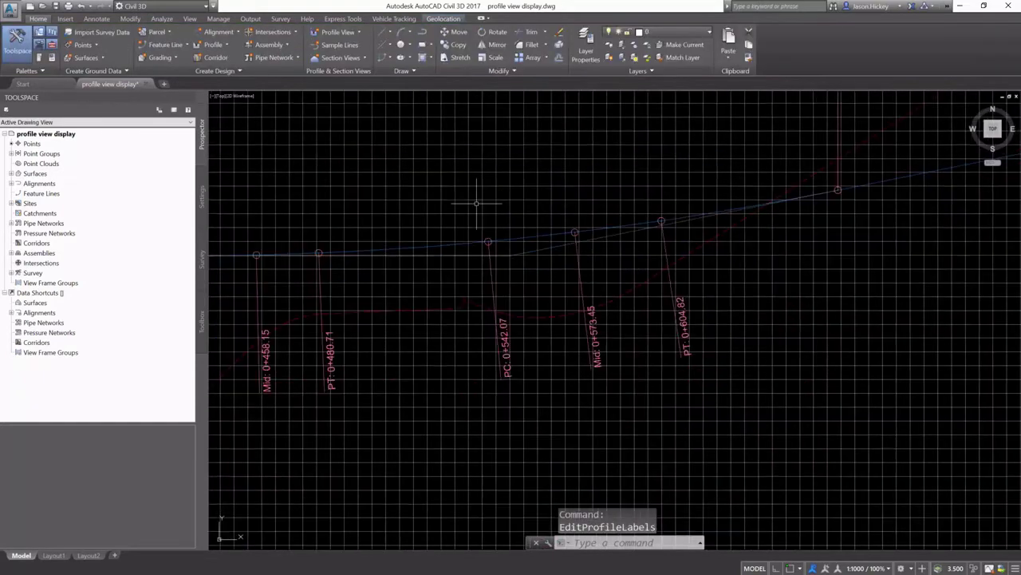
{"action": "scroll", "coordinate": [476, 203], "scroll_direction": "down", "scroll_amount": 3}
{"action": "scroll", "coordinate": [487, 367], "scroll_direction": "down", "scroll_amount": 4}
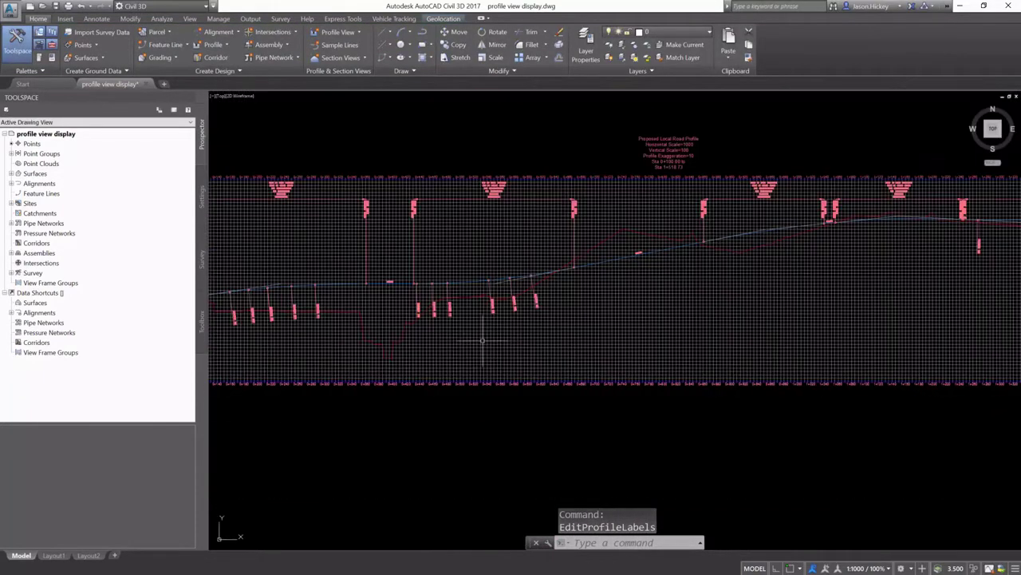
{"action": "scroll", "coordinate": [487, 327], "scroll_direction": "down", "scroll_amount": 2}
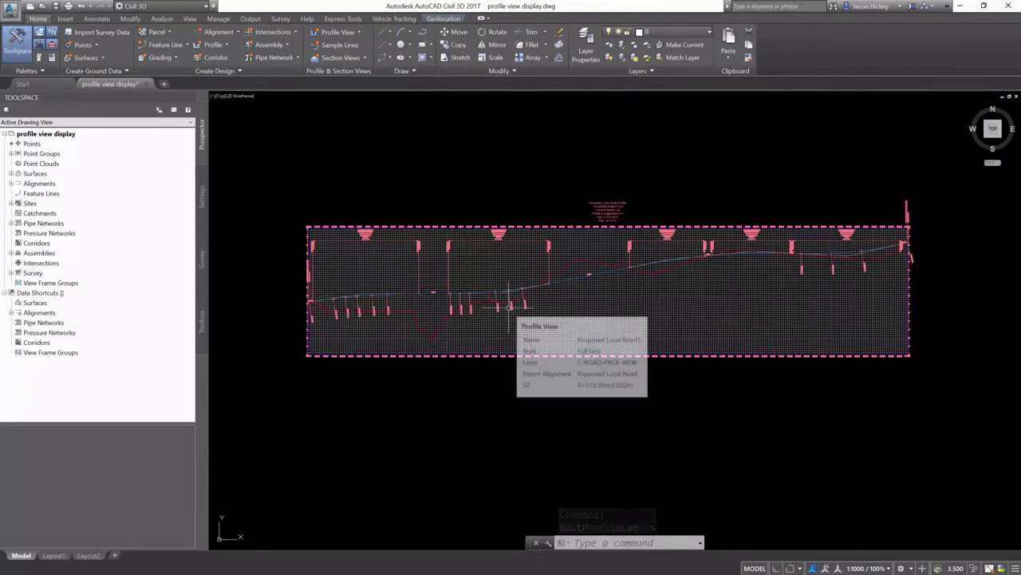
{"action": "scroll", "coordinate": [299, 280], "scroll_direction": "up", "scroll_amount": 5}
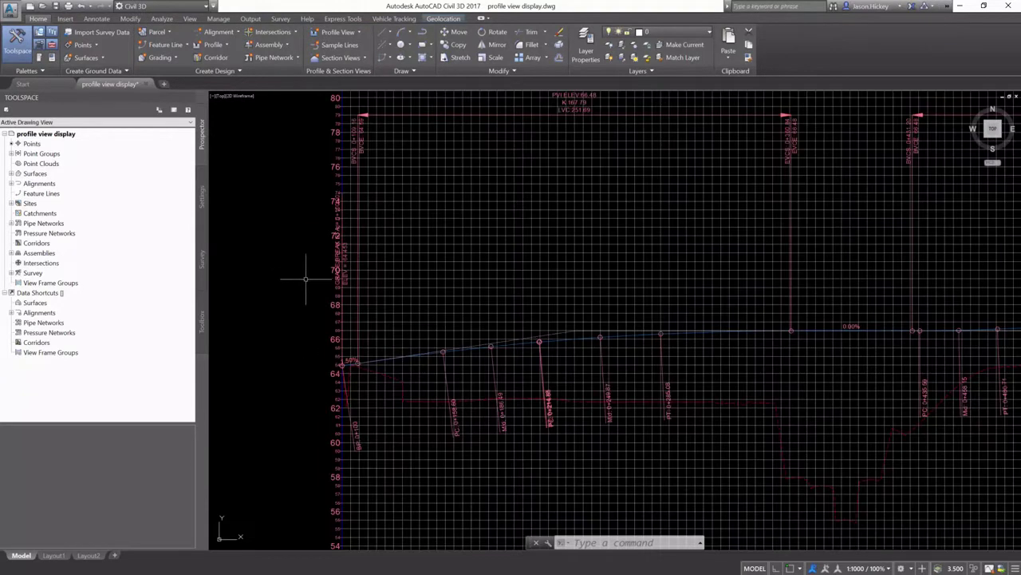
{"action": "scroll", "coordinate": [351, 384], "scroll_direction": "up", "scroll_amount": 2}
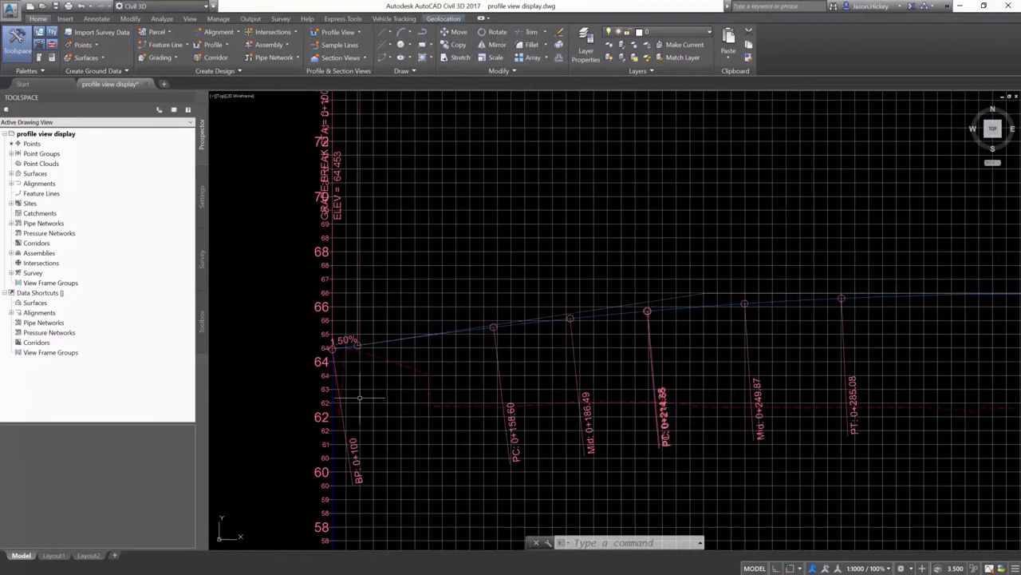
{"action": "scroll", "coordinate": [348, 351], "scroll_direction": "up", "scroll_amount": 2}
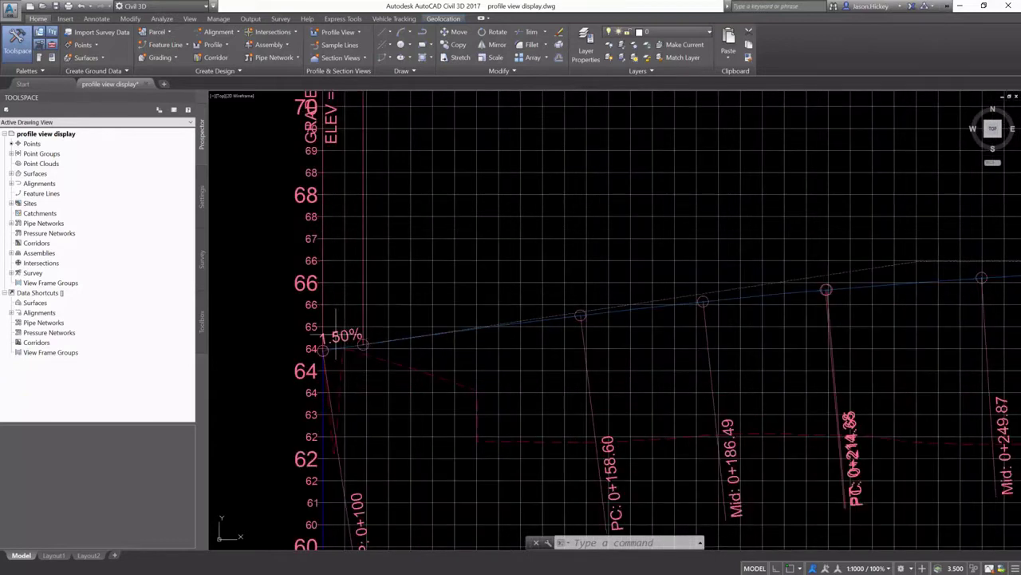
{"action": "left_click", "coordinate": [346, 344]}
{"action": "left_click", "coordinate": [343, 348]}
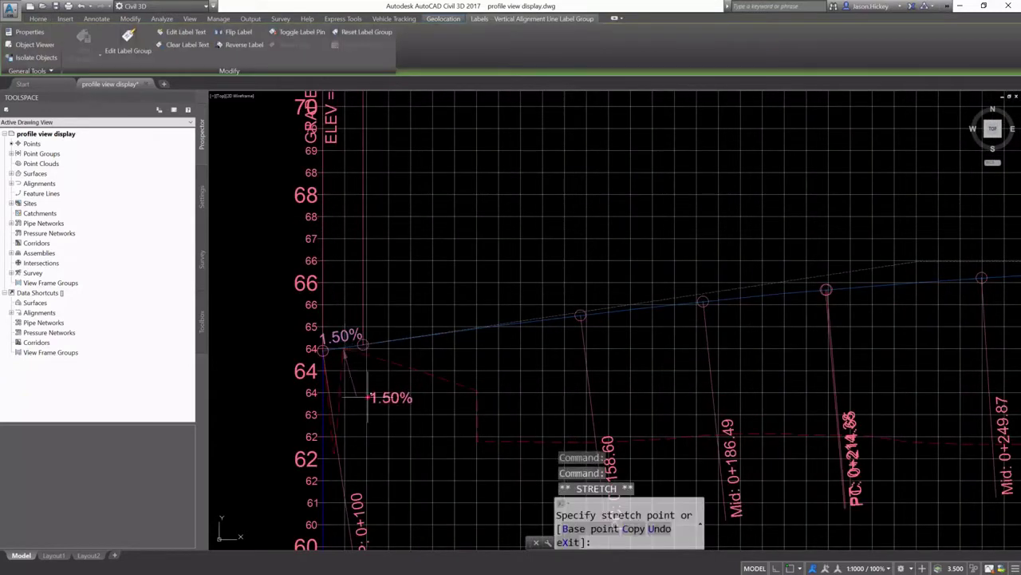
{"action": "scroll", "coordinate": [369, 391], "scroll_direction": "down", "scroll_amount": 2}
- Move the grade break label at station 0+100.00 off the elevation axis into the open grid above the profile
{"action": "scroll", "coordinate": [375, 378], "scroll_direction": "up", "scroll_amount": 2}
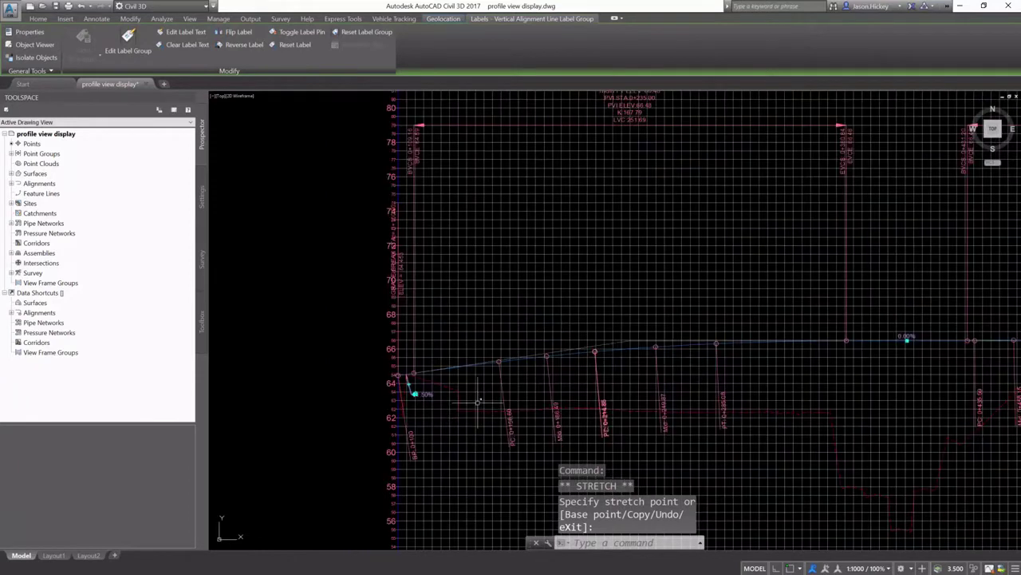
{"action": "scroll", "coordinate": [395, 303], "scroll_direction": "up", "scroll_amount": 2}
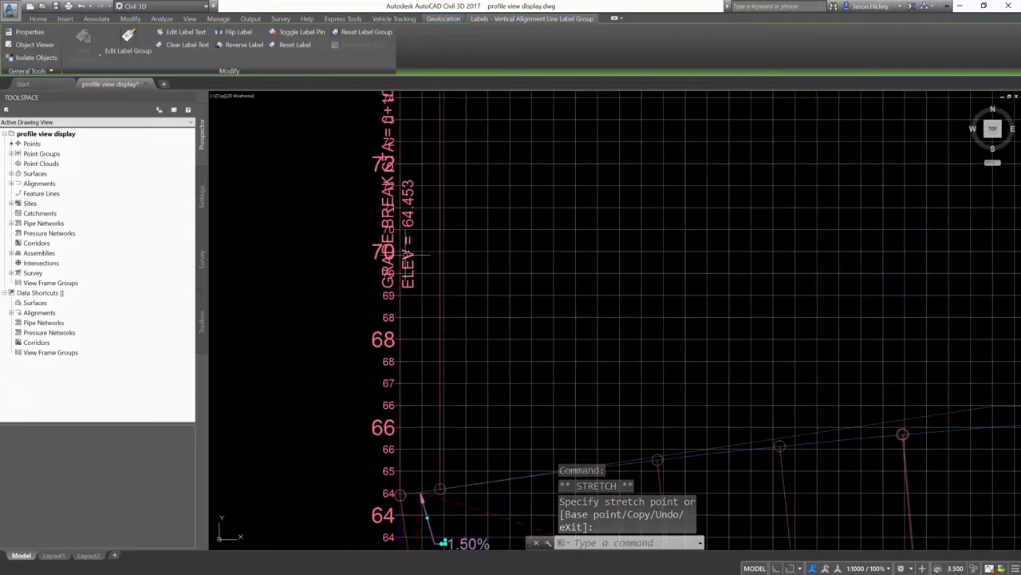
{"action": "left_click", "coordinate": [400, 494]}
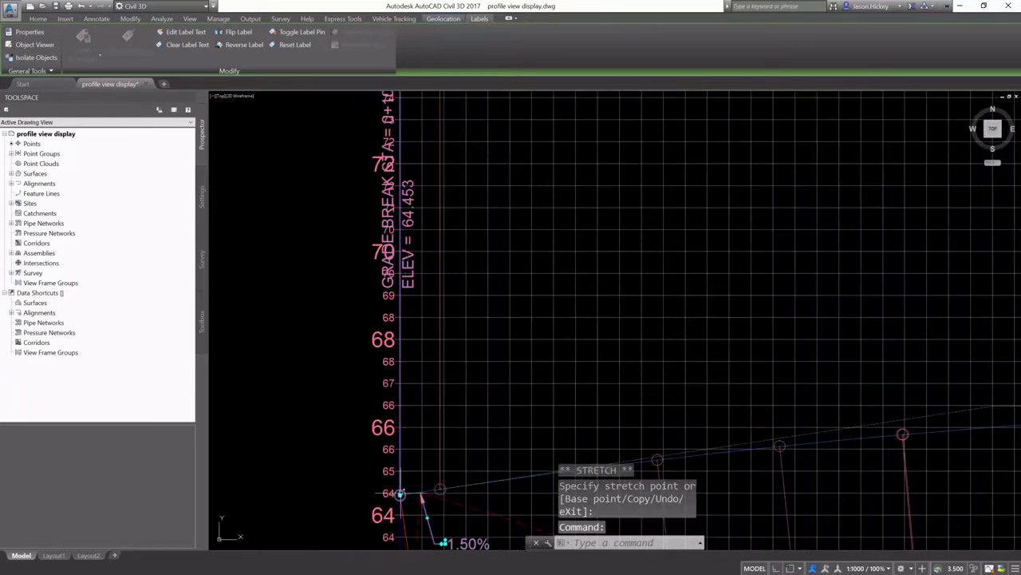
{"action": "left_click", "coordinate": [400, 494]}
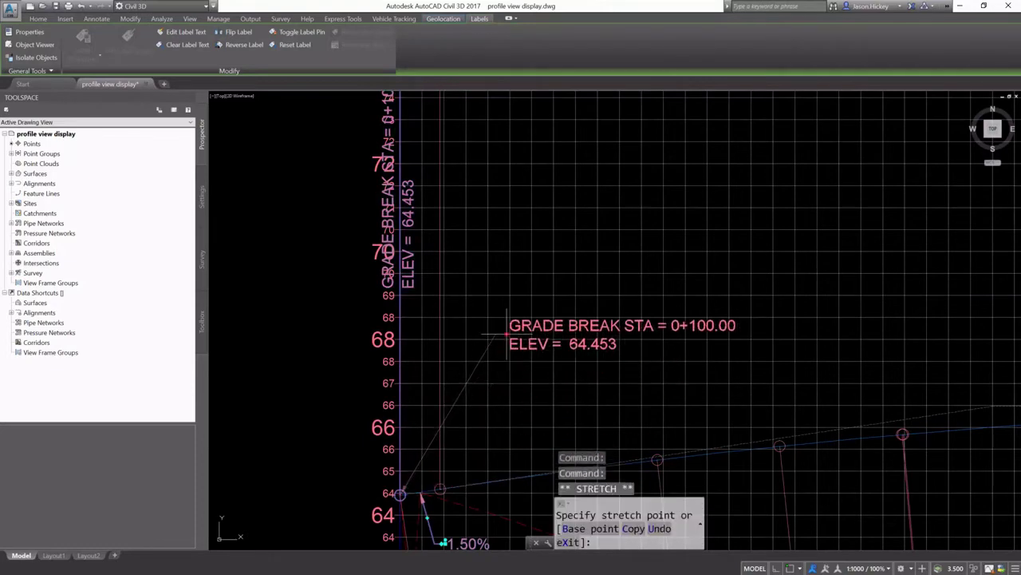
{"action": "key", "text": "Escape"}
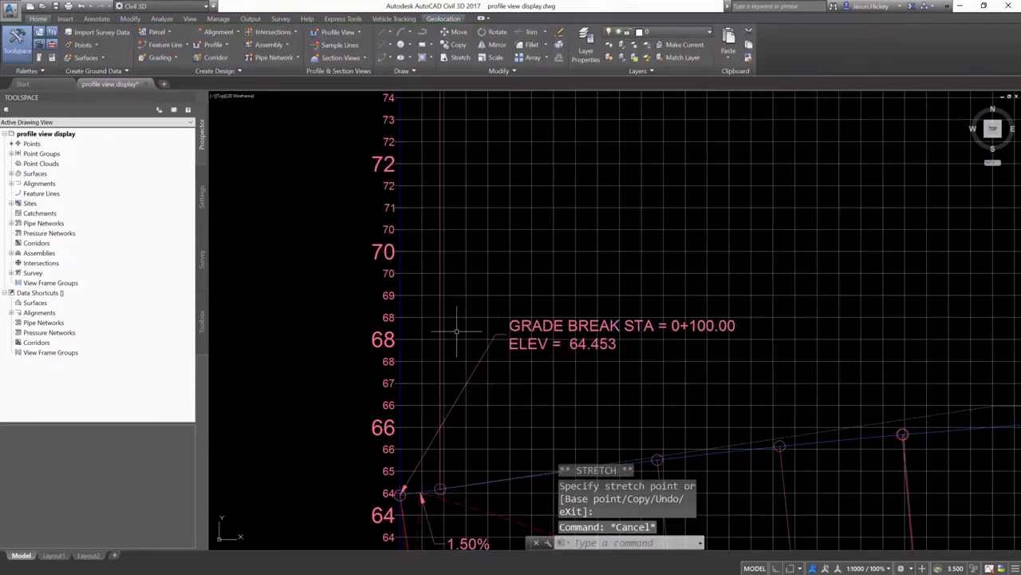
- Examine the curve, grade and horizontal geometry labels along the profile through to its end station
{"action": "scroll", "coordinate": [380, 300], "scroll_direction": "down", "scroll_amount": 4}
{"action": "scroll", "coordinate": [369, 300], "scroll_direction": "down", "scroll_amount": 3}
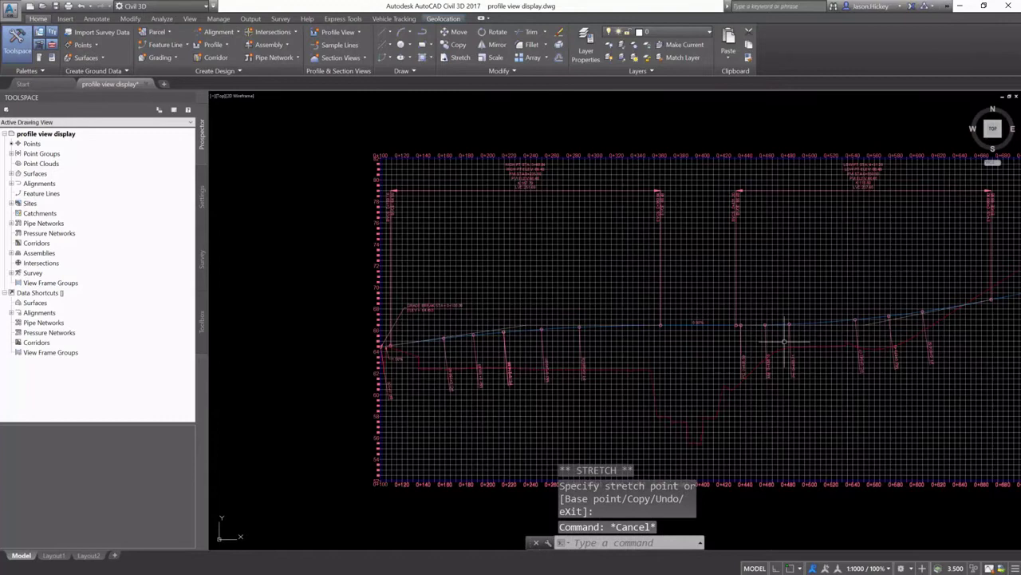
{"action": "scroll", "coordinate": [923, 343], "scroll_direction": "up", "scroll_amount": 4}
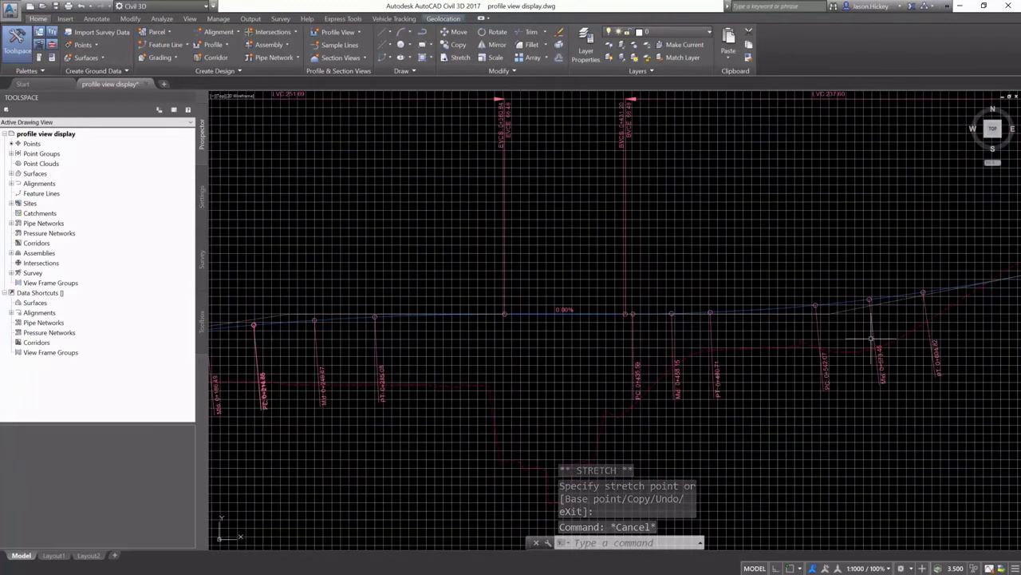
{"action": "scroll", "coordinate": [526, 342], "scroll_direction": "down", "scroll_amount": 2}
{"action": "scroll", "coordinate": [476, 341], "scroll_direction": "down", "scroll_amount": 2}
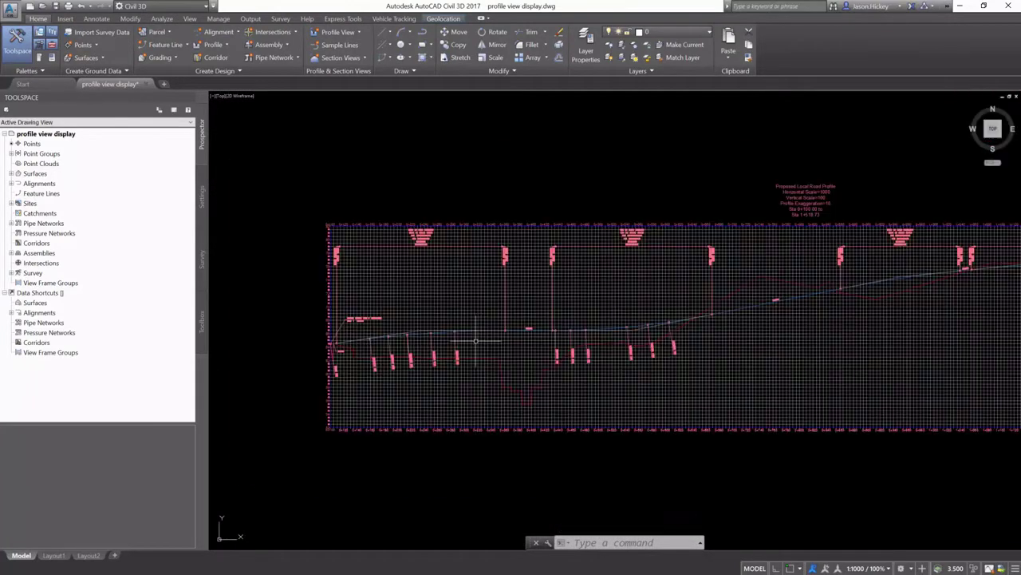
{"action": "scroll", "coordinate": [552, 343], "scroll_direction": "up", "scroll_amount": 5}
{"action": "scroll", "coordinate": [894, 230], "scroll_direction": "up", "scroll_amount": 4}
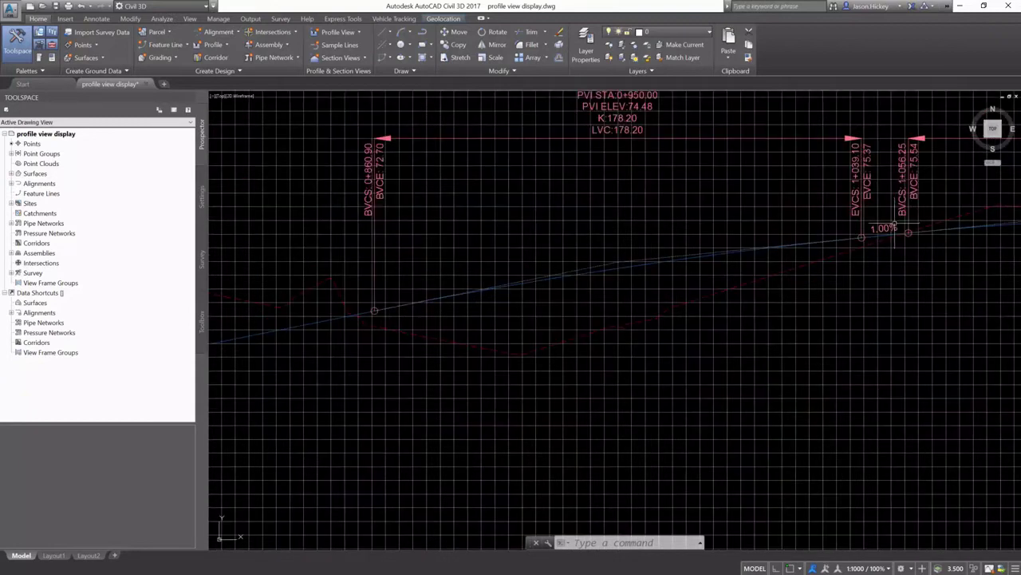
{"action": "scroll", "coordinate": [577, 321], "scroll_direction": "down", "scroll_amount": 2}
{"action": "scroll", "coordinate": [491, 295], "scroll_direction": "down", "scroll_amount": 6}
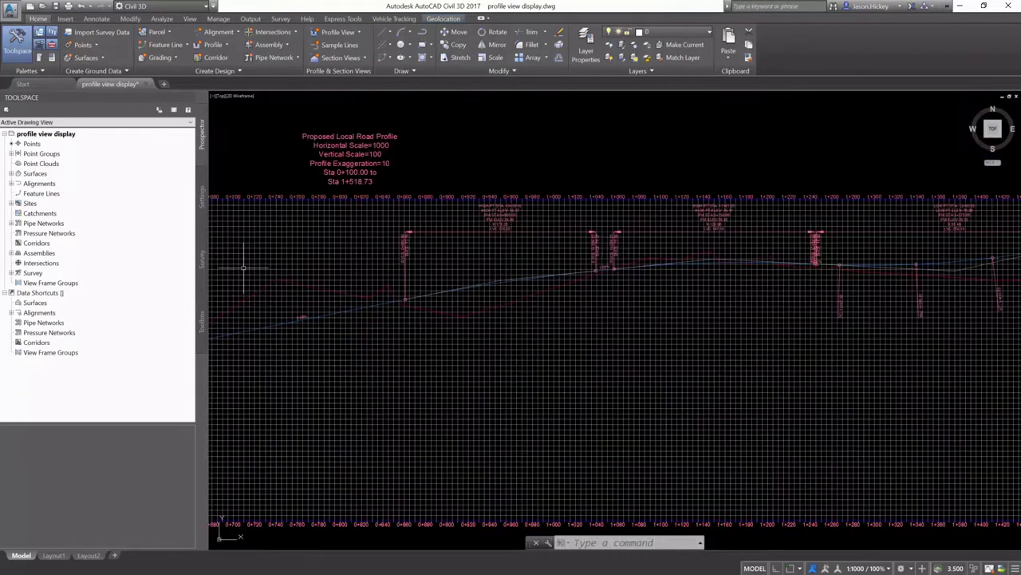
{"action": "scroll", "coordinate": [659, 281], "scroll_direction": "up", "scroll_amount": 6}
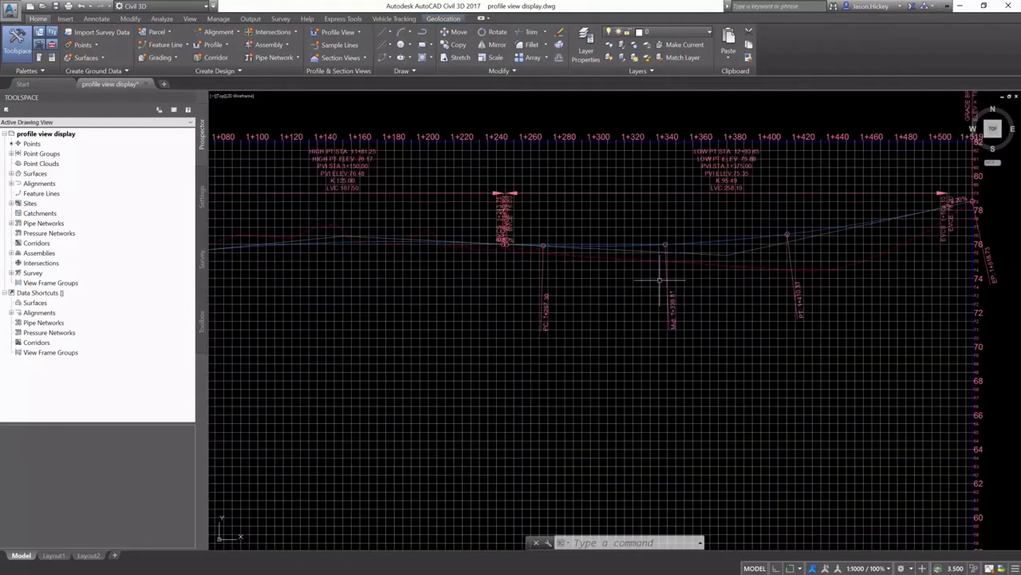
{"action": "scroll", "coordinate": [480, 207], "scroll_direction": "up", "scroll_amount": 5}
{"action": "scroll", "coordinate": [546, 213], "scroll_direction": "down", "scroll_amount": 5}
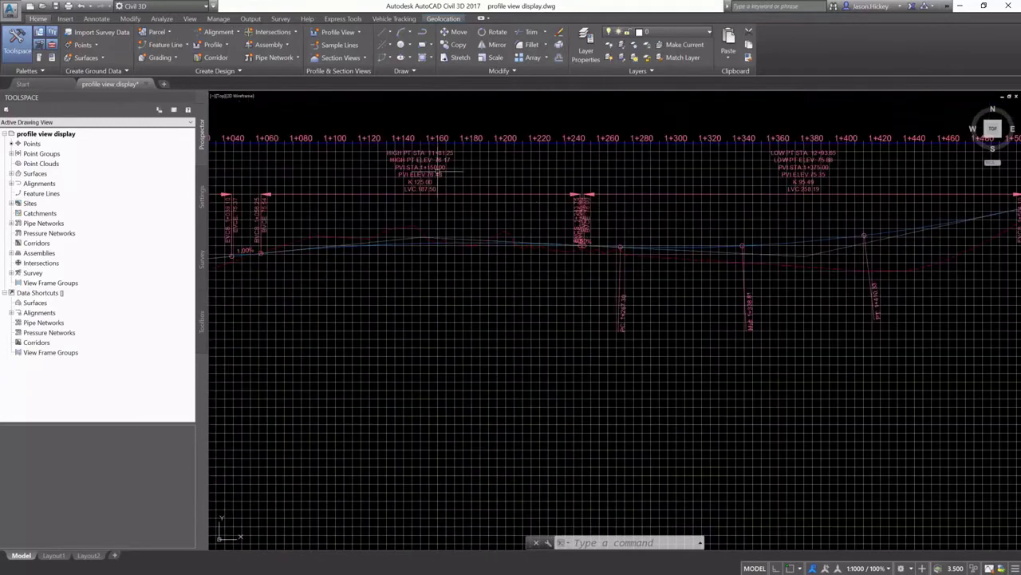
- Move the crest curve label for the PVI at station 1+150.00 from above the profile into the open grid below it
{"action": "left_click", "coordinate": [424, 195]}
{"action": "left_click", "coordinate": [421, 195]}
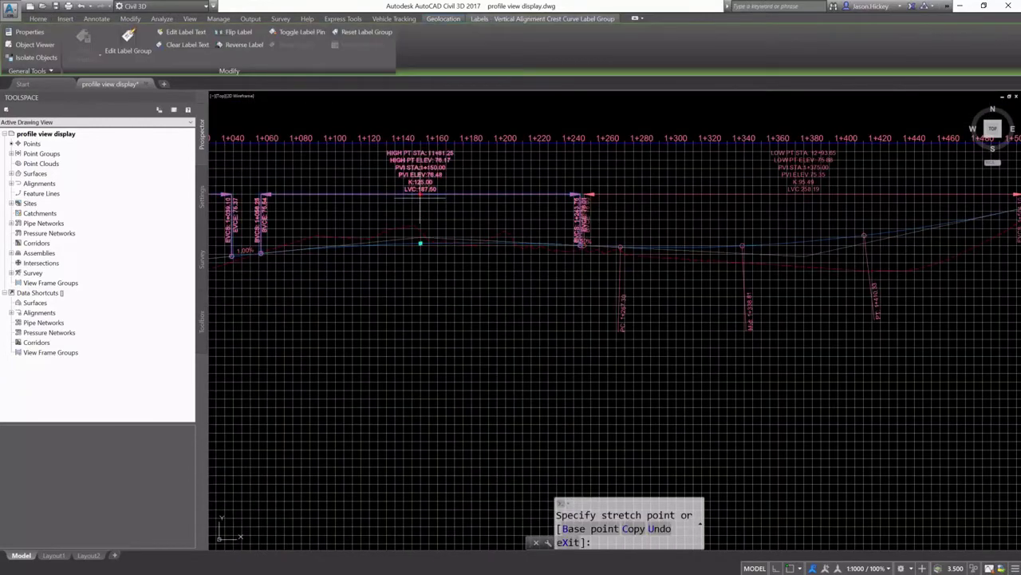
{"action": "left_click", "coordinate": [526, 323]}
{"action": "key", "text": "Escape"}
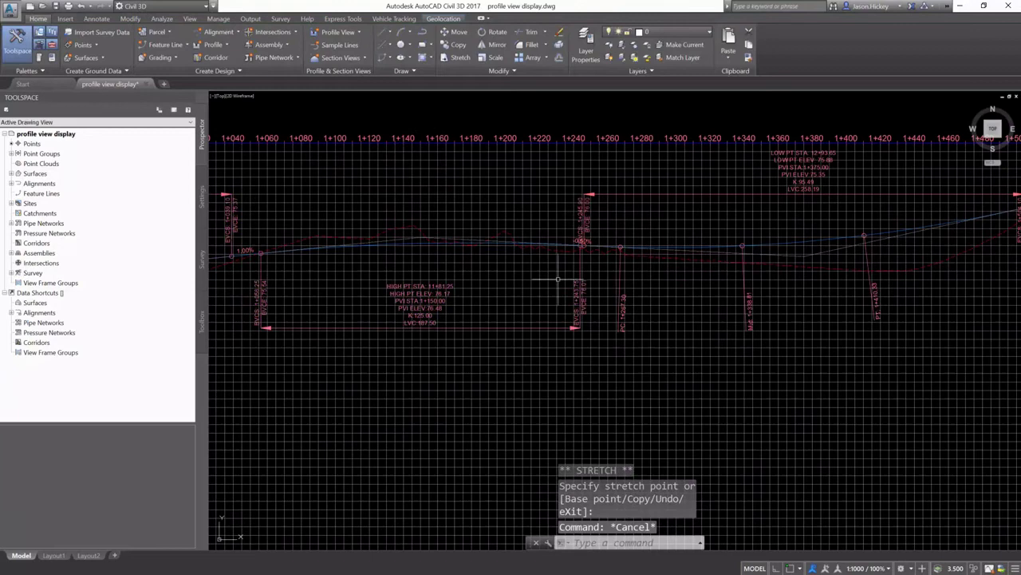
- Pull the -0.50% grade label near station 1+245 off the overlapping curve text to a clear spot above the profile on a leader
{"action": "scroll", "coordinate": [557, 278], "scroll_direction": "up", "scroll_amount": 2}
{"action": "scroll", "coordinate": [568, 216], "scroll_direction": "up", "scroll_amount": 1}
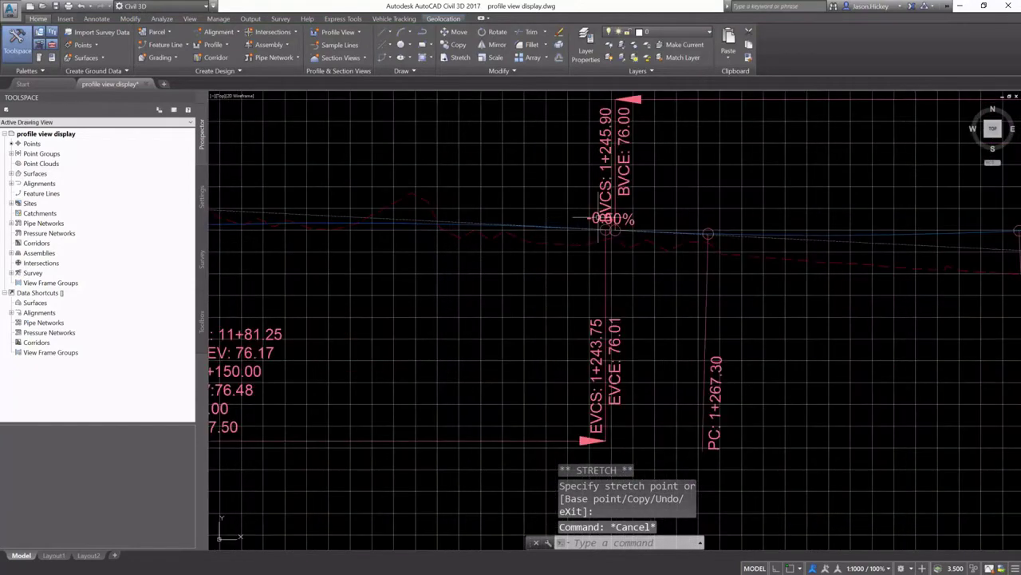
{"action": "left_click", "coordinate": [610, 229]}
{"action": "left_click", "coordinate": [609, 229]}
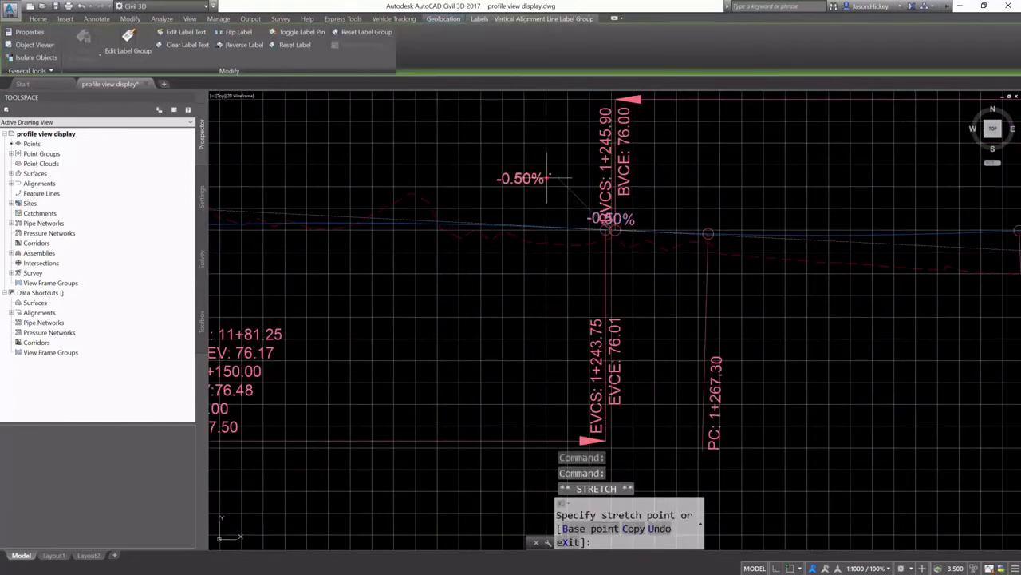
{"action": "key", "text": "Escape"}
- Move the sag curve label for the PVI at station 1+375.00 below the profile, lower than the neighbouring crest curve label
{"action": "scroll", "coordinate": [527, 228], "scroll_direction": "down", "scroll_amount": 5}
{"action": "scroll", "coordinate": [501, 227], "scroll_direction": "down", "scroll_amount": 3}
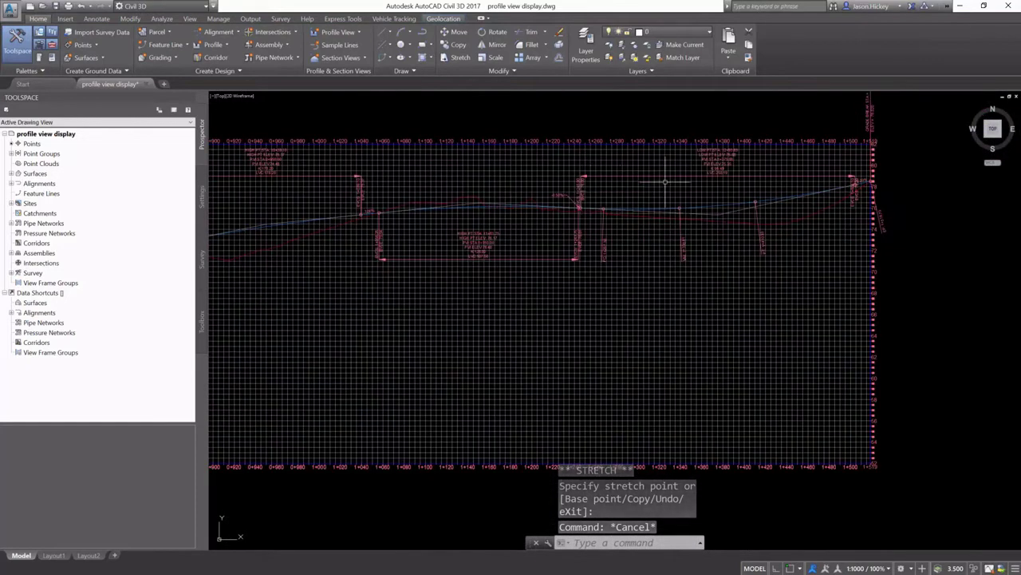
{"action": "left_click", "coordinate": [711, 156]}
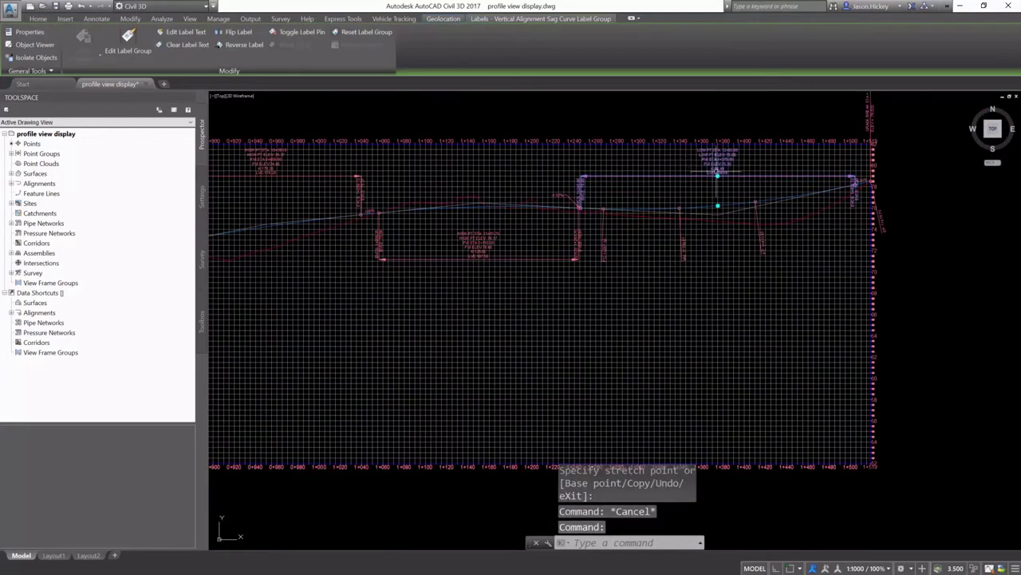
{"action": "left_click", "coordinate": [717, 206]}
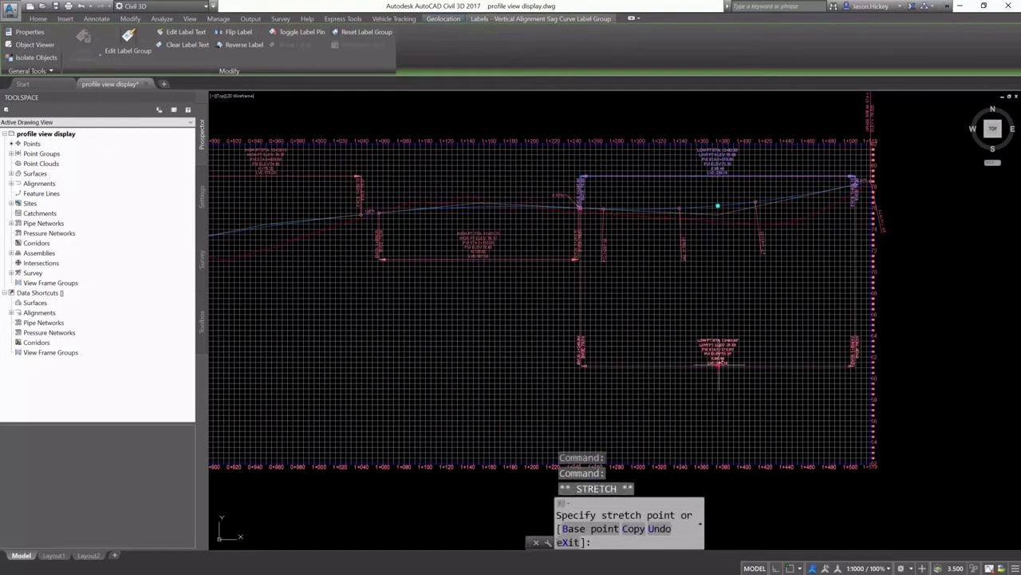
{"action": "left_click", "coordinate": [655, 374]}
{"action": "key", "text": "Escape"}
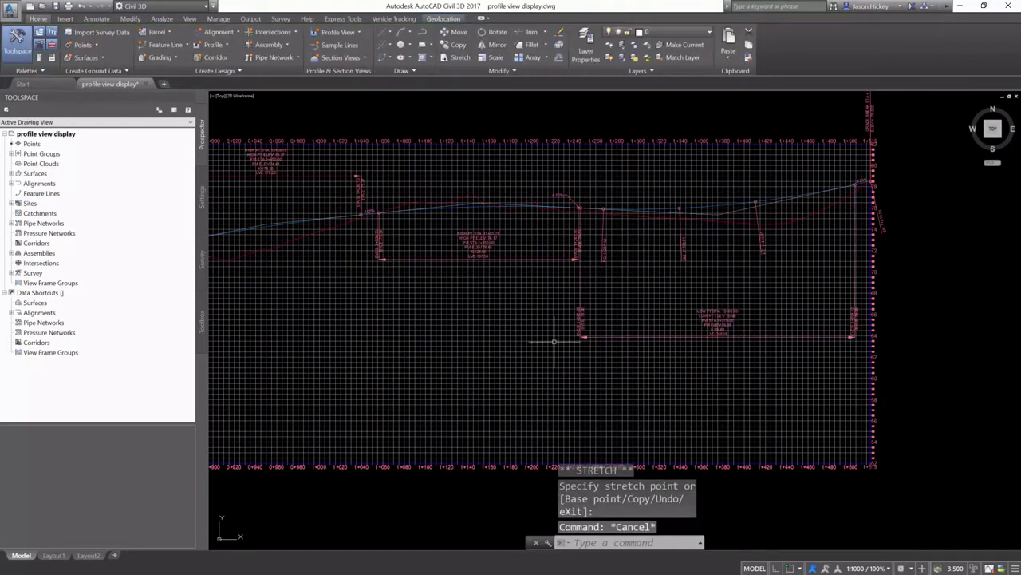
- Move the EP: 1+518.73 geometry point label off the elevation axis into the grid above the profile's end
{"action": "scroll", "coordinate": [841, 196], "scroll_direction": "up", "scroll_amount": 6}
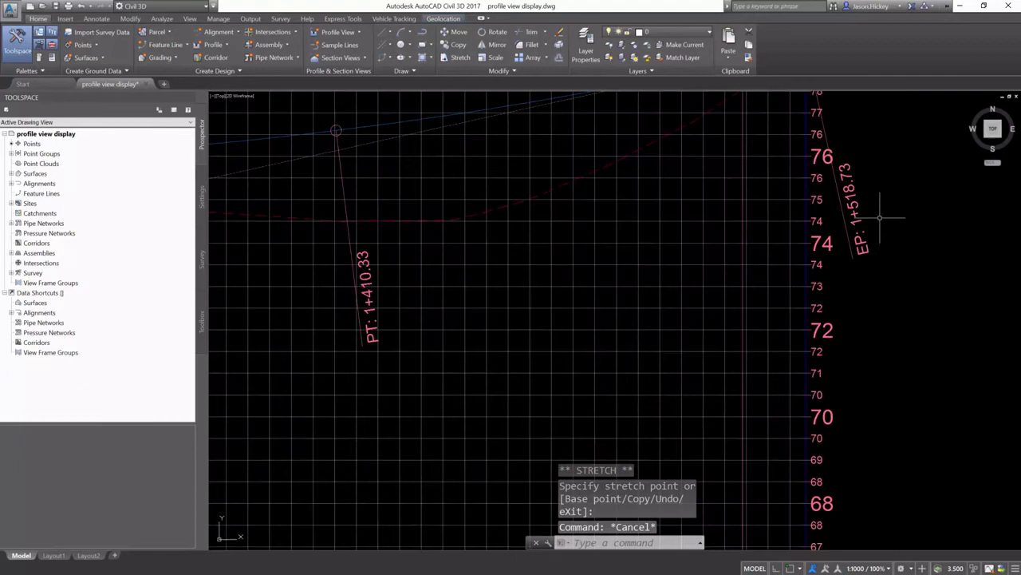
{"action": "left_click", "coordinate": [852, 196]}
{"action": "scroll", "coordinate": [852, 216], "scroll_direction": "down", "scroll_amount": 2}
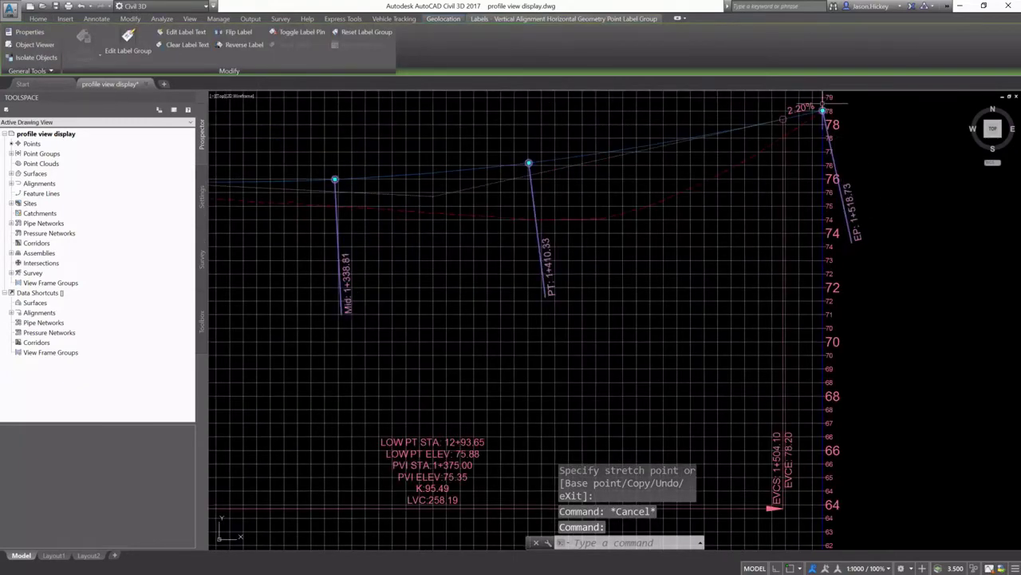
{"action": "left_click", "coordinate": [823, 110]}
{"action": "scroll", "coordinate": [802, 106], "scroll_direction": "up", "scroll_amount": 2}
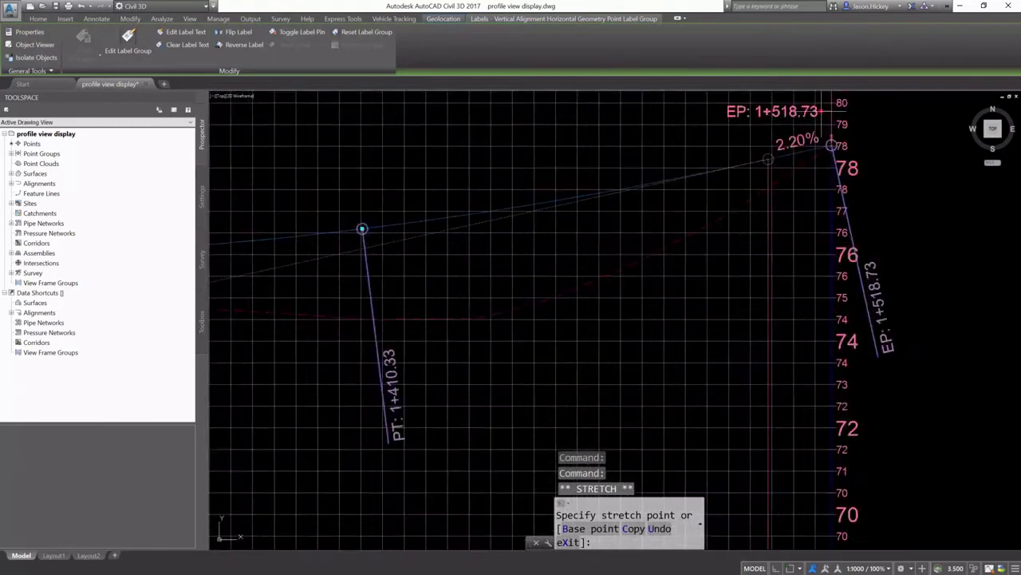
{"action": "left_click", "coordinate": [778, 101]}
{"action": "key", "text": "Escape"}
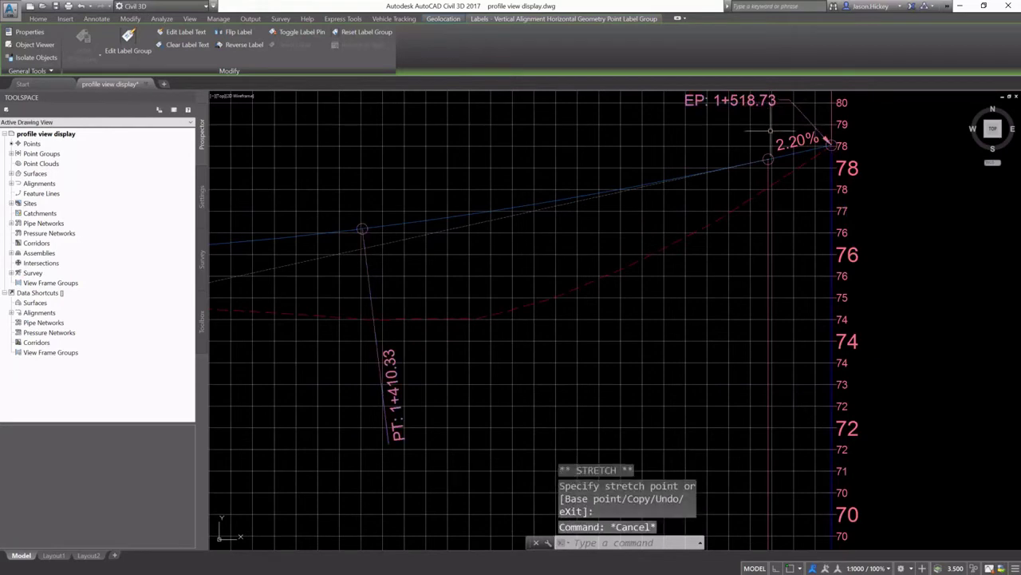
- Pull the 2.20% grade label at the end of the profile onto a leader, just below the EP label
{"action": "left_click", "coordinate": [788, 142]}
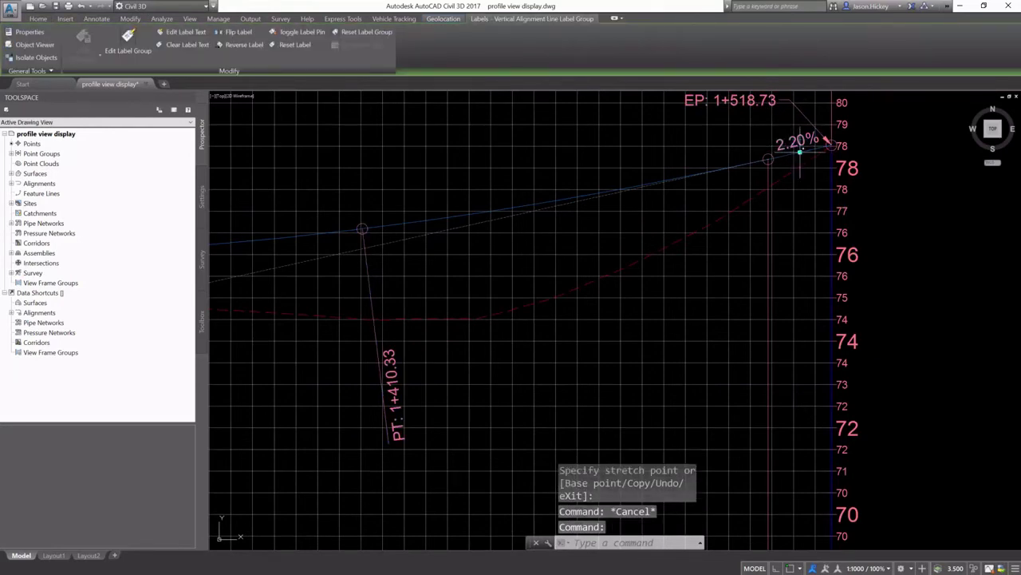
{"action": "left_click", "coordinate": [799, 152]}
{"action": "key", "text": "Escape"}
- Move the grade break label at station 1+518.73 from above the profile view into the grid, over the EP label
{"action": "scroll", "coordinate": [830, 248], "scroll_direction": "down", "scroll_amount": 4}
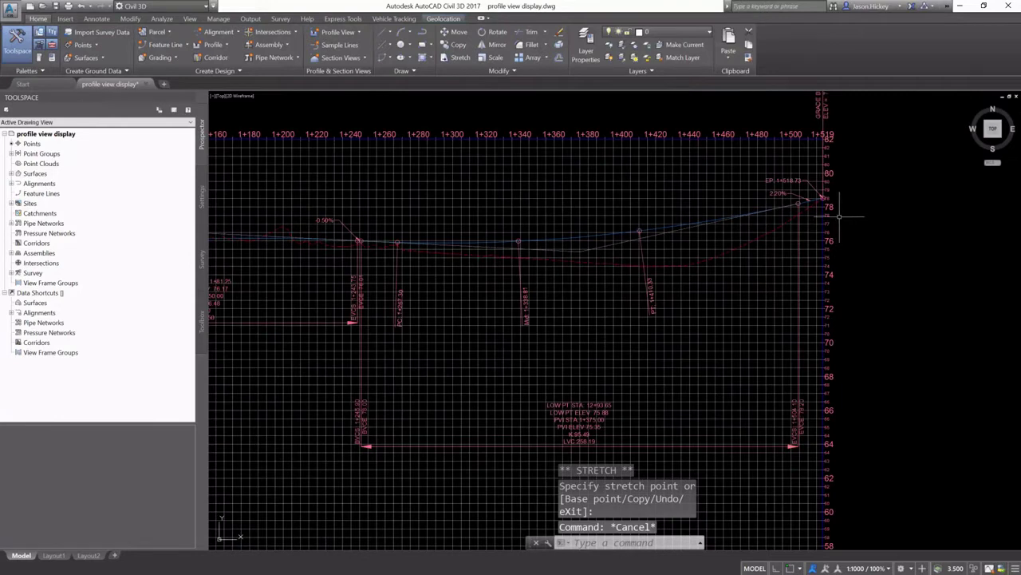
{"action": "scroll", "coordinate": [840, 215], "scroll_direction": "down", "scroll_amount": 2}
{"action": "scroll", "coordinate": [826, 126], "scroll_direction": "up", "scroll_amount": 2}
{"action": "left_click", "coordinate": [826, 126]}
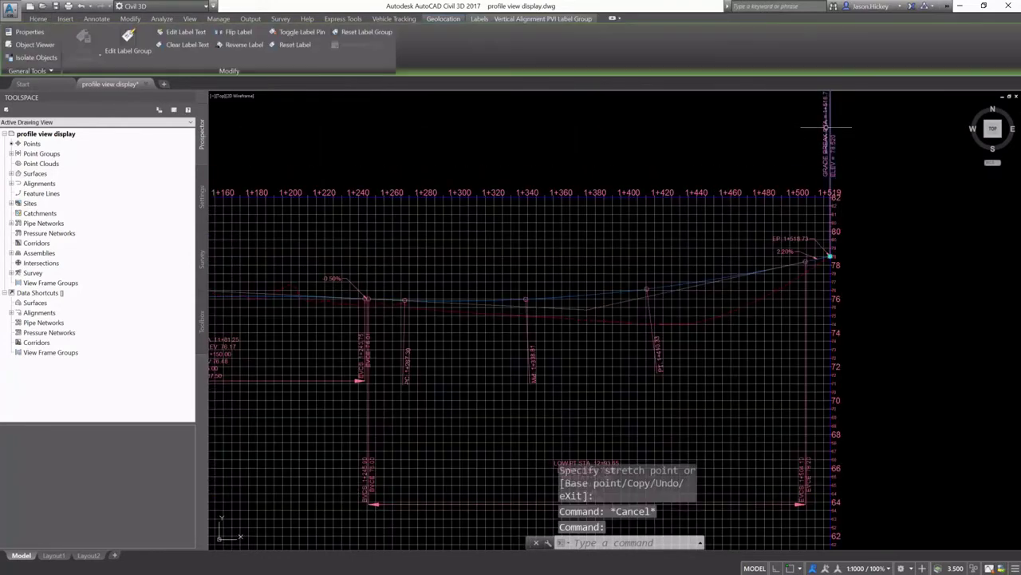
{"action": "left_click", "coordinate": [830, 255]}
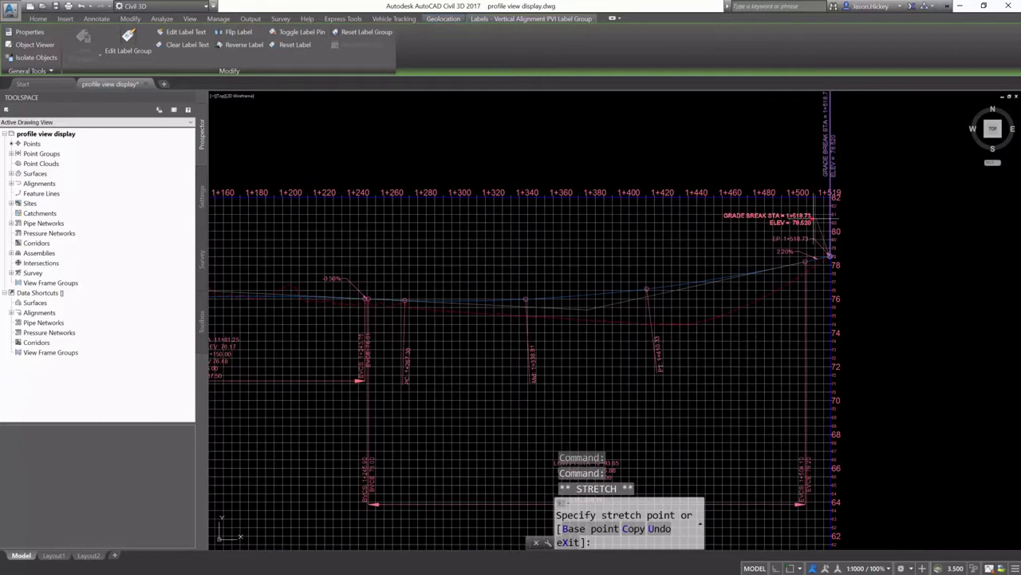
{"action": "left_click", "coordinate": [814, 218]}
{"action": "key", "text": "Escape"}
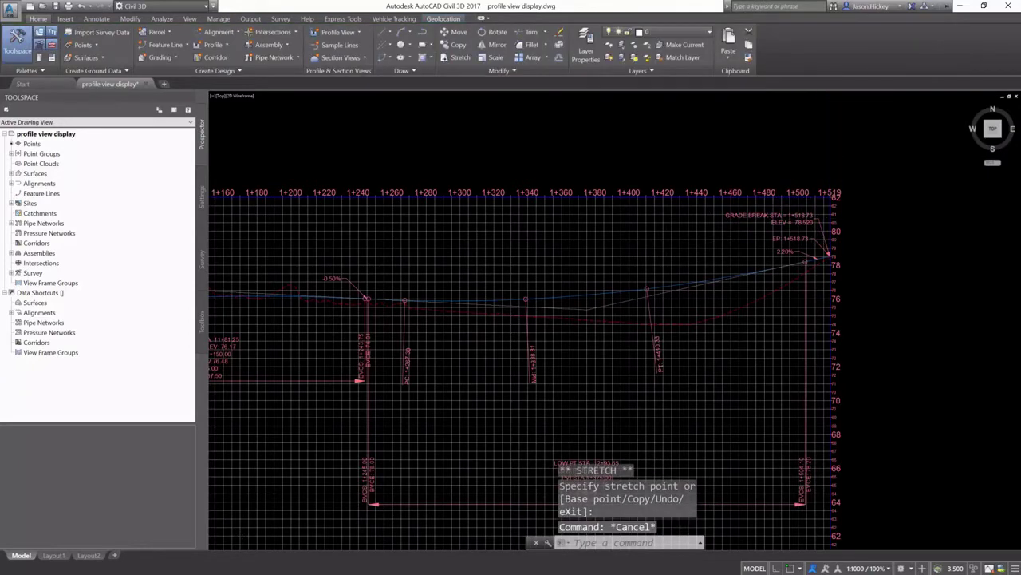
- Check the station labels along the profile view's lower axis and open the Profile View Properties for Proposed Local Road1
{"action": "scroll", "coordinate": [836, 193], "scroll_direction": "down", "scroll_amount": 6}
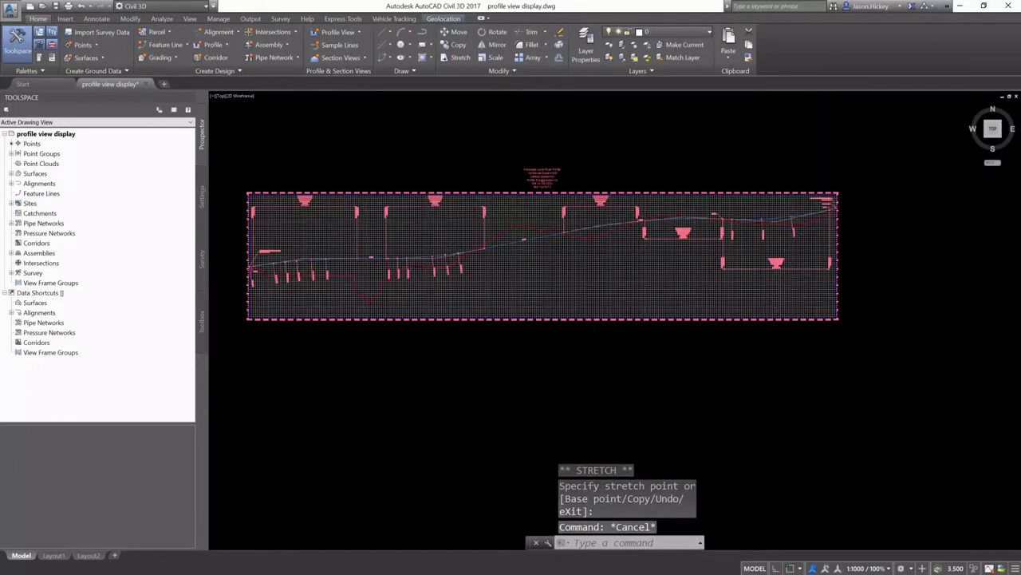
{"action": "scroll", "coordinate": [290, 330], "scroll_direction": "up", "scroll_amount": 6}
{"action": "scroll", "coordinate": [513, 228], "scroll_direction": "up", "scroll_amount": 3}
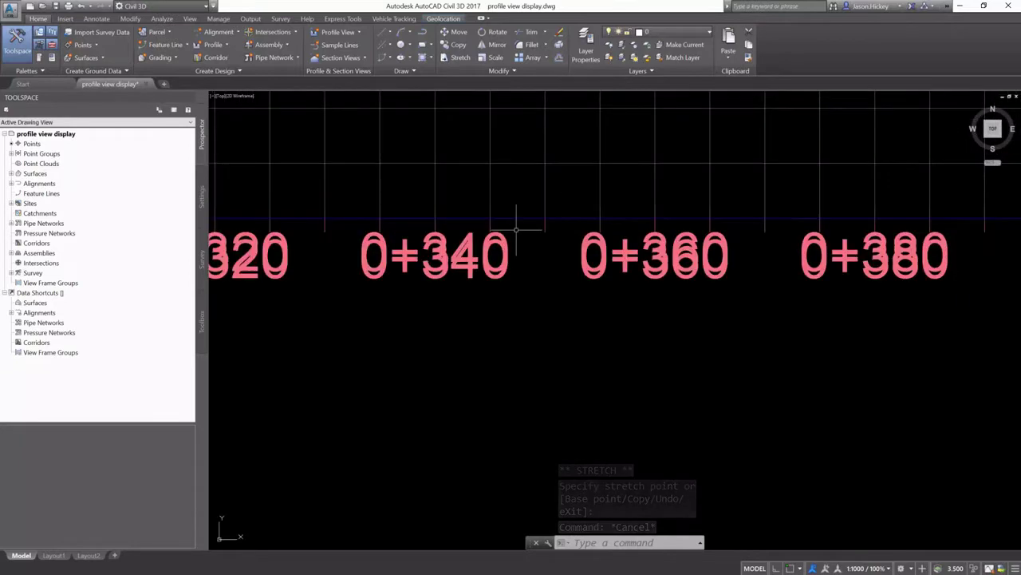
{"action": "scroll", "coordinate": [542, 239], "scroll_direction": "down", "scroll_amount": 5}
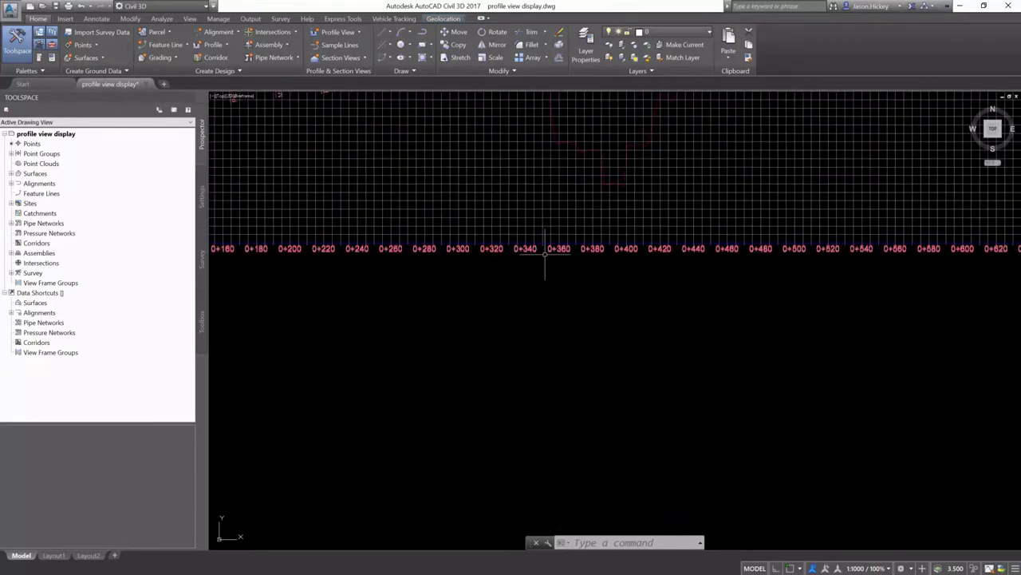
{"action": "scroll", "coordinate": [545, 253], "scroll_direction": "down", "scroll_amount": 2}
{"action": "scroll", "coordinate": [547, 265], "scroll_direction": "down", "scroll_amount": 2}
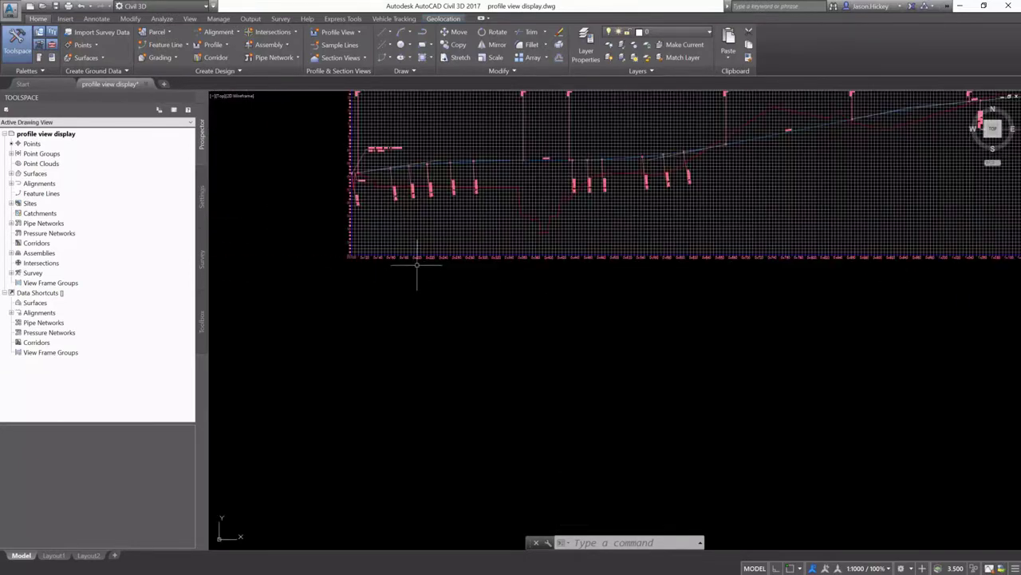
{"action": "left_click", "coordinate": [495, 225]}
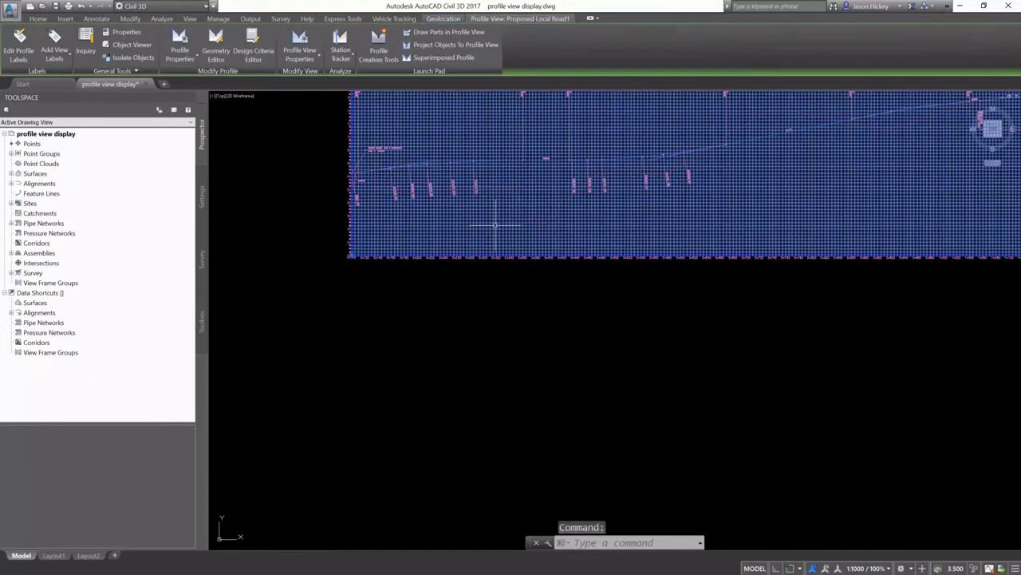
{"action": "right_click", "coordinate": [495, 226]}
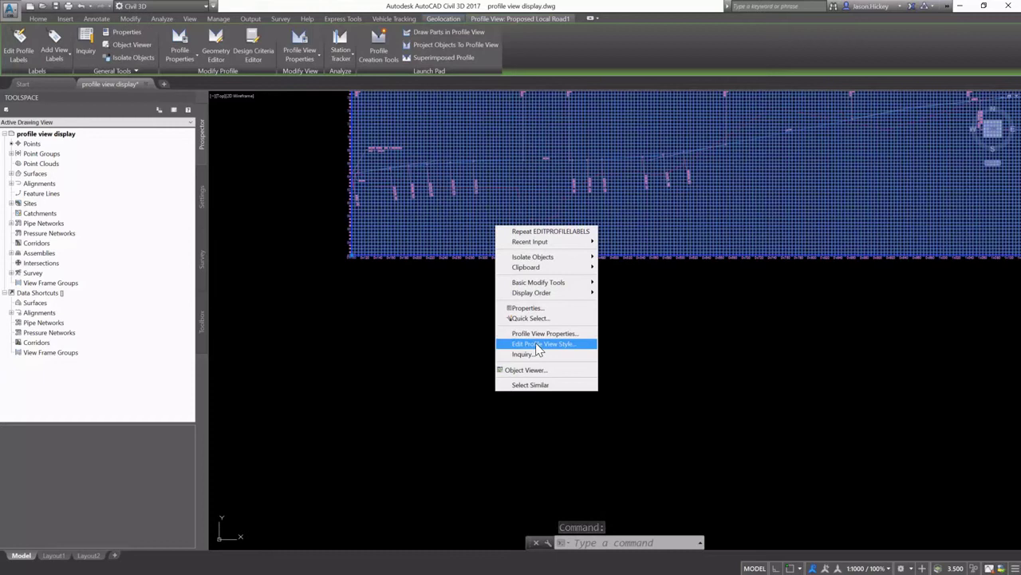
{"action": "key", "text": "Up"}
{"action": "key", "text": "Return"}
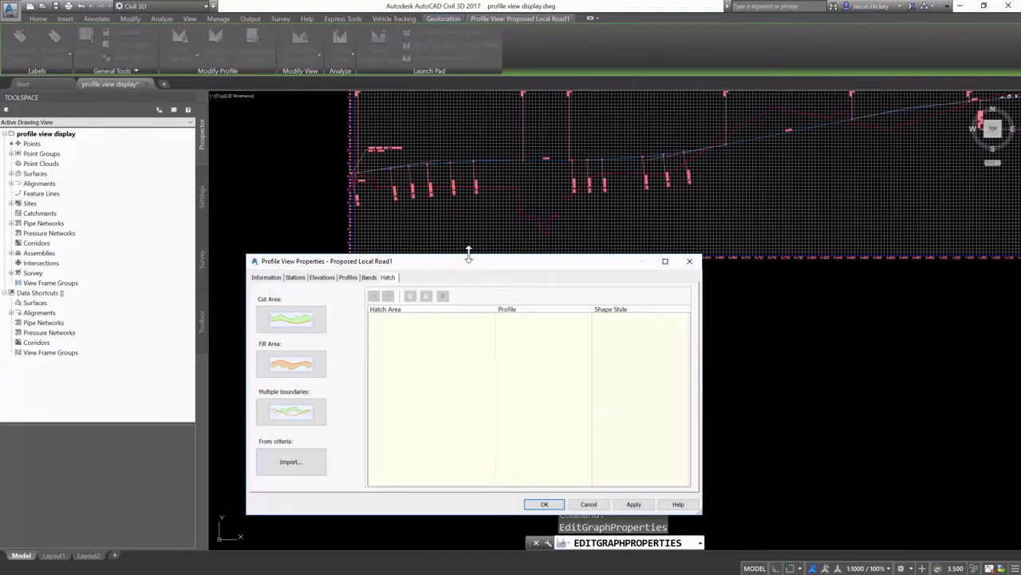
{"action": "left_click_drag", "start_coordinate": [471, 266], "coordinate": [547, 251]}
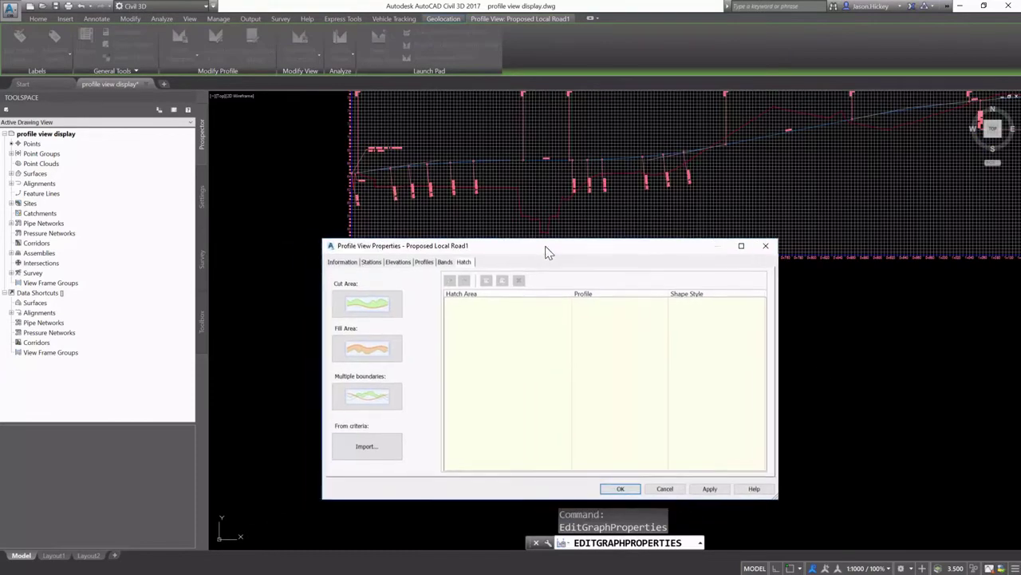
- Review the view's profile list with the Name column widened to read the full profile names, and check its band settings
{"action": "left_click", "coordinate": [423, 264]}
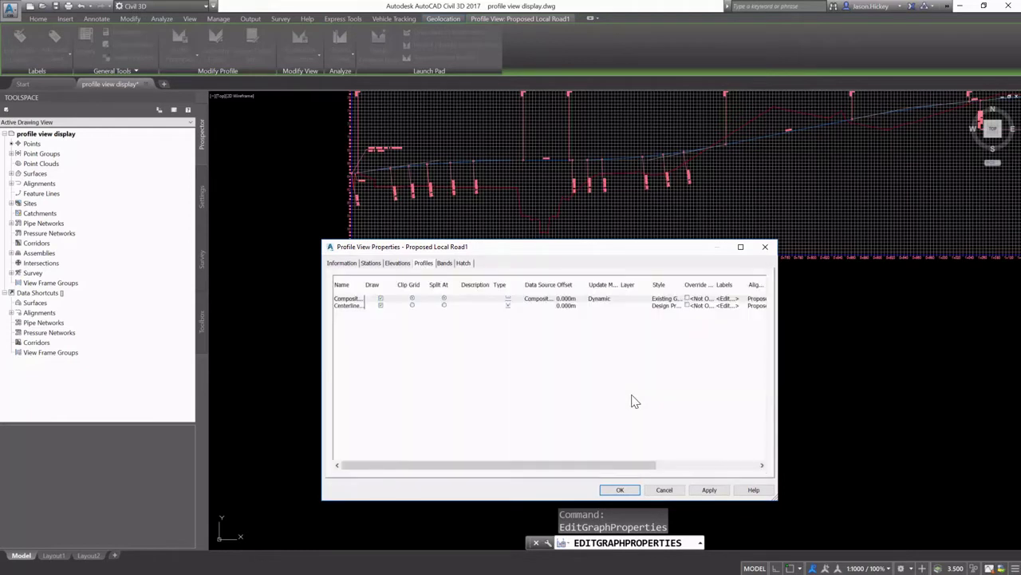
{"action": "left_click", "coordinate": [372, 292]}
{"action": "mouse_move", "coordinate": [366, 285]}
{"action": "left_mouse_down"}
{"action": "mouse_move", "coordinate": [547, 415]}
{"action": "mouse_move", "coordinate": [423, 286]}
{"action": "left_mouse_up"}
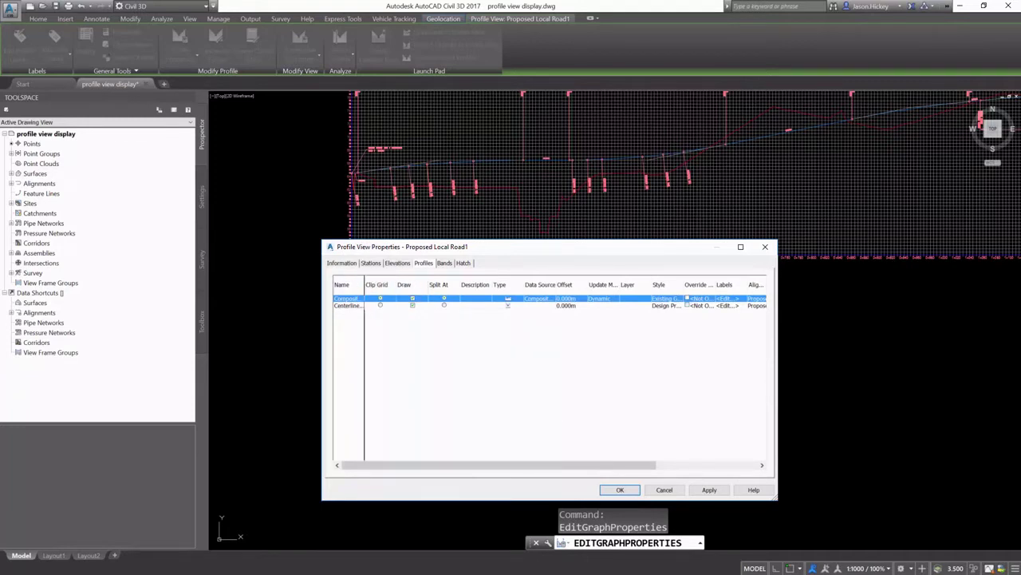
{"action": "left_click_drag", "start_coordinate": [364, 284], "coordinate": [432, 284]}
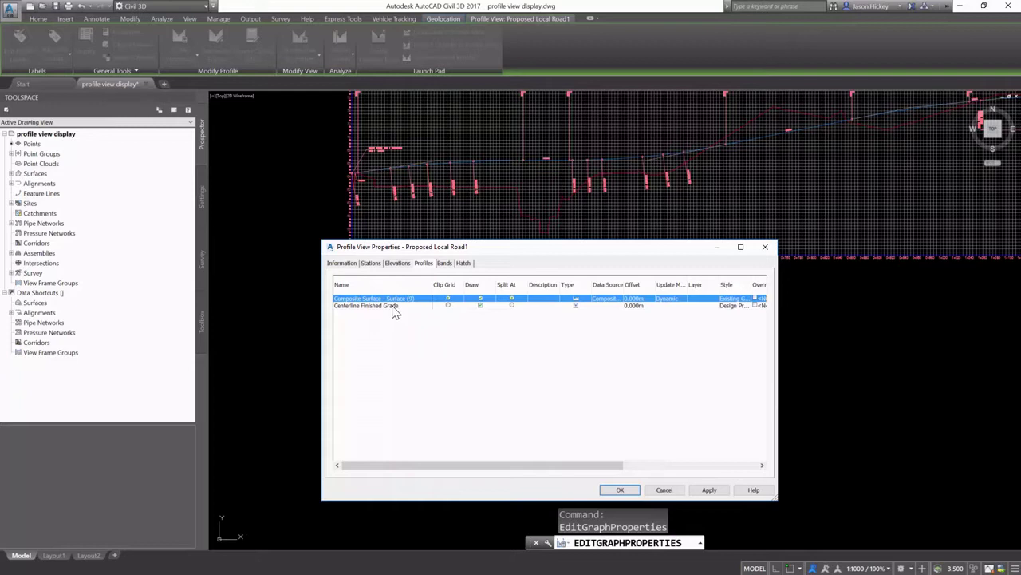
{"action": "left_click", "coordinate": [445, 262]}
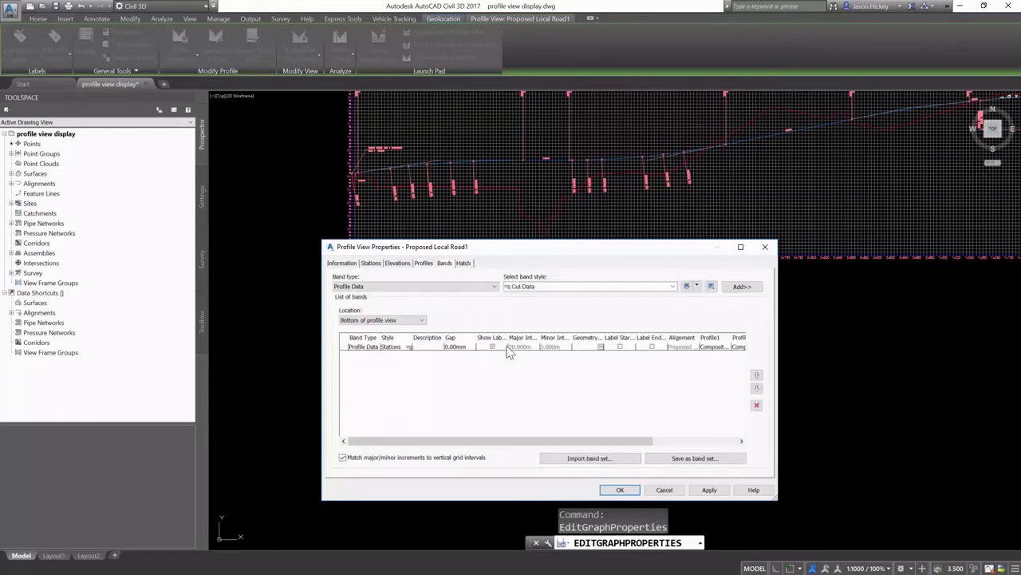
- Add a cut area hatch bounded above by the Composite Surface profile and below by Centerline Finished Grade, and apply it
{"action": "left_click", "coordinate": [463, 262]}
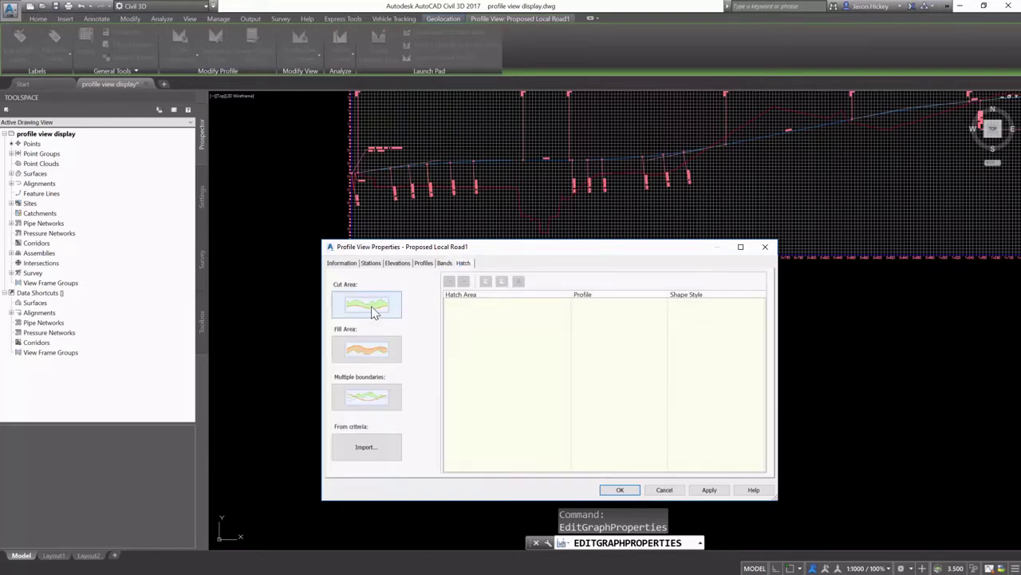
{"action": "left_click", "coordinate": [371, 306]}
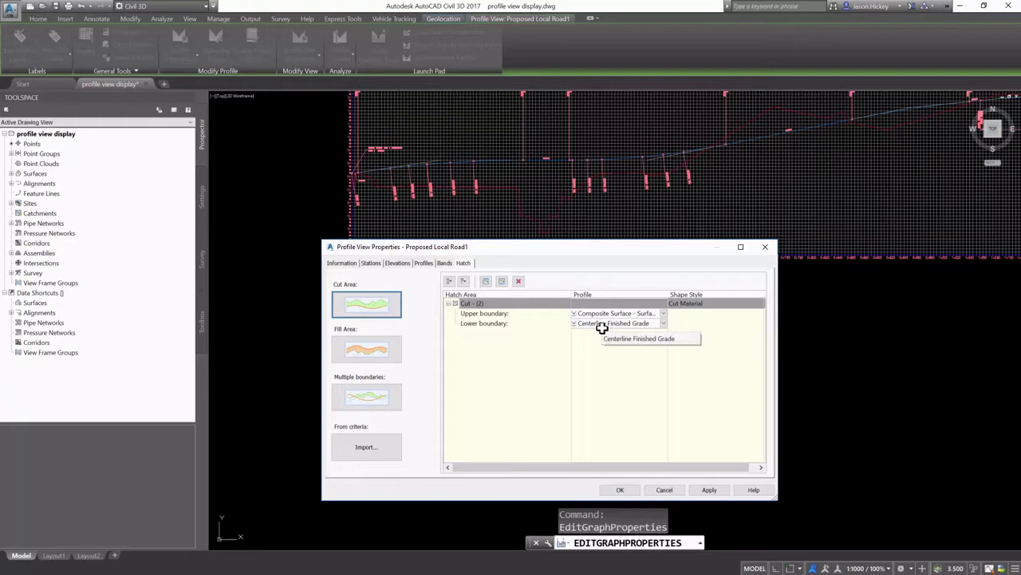
{"action": "left_click", "coordinate": [620, 489]}
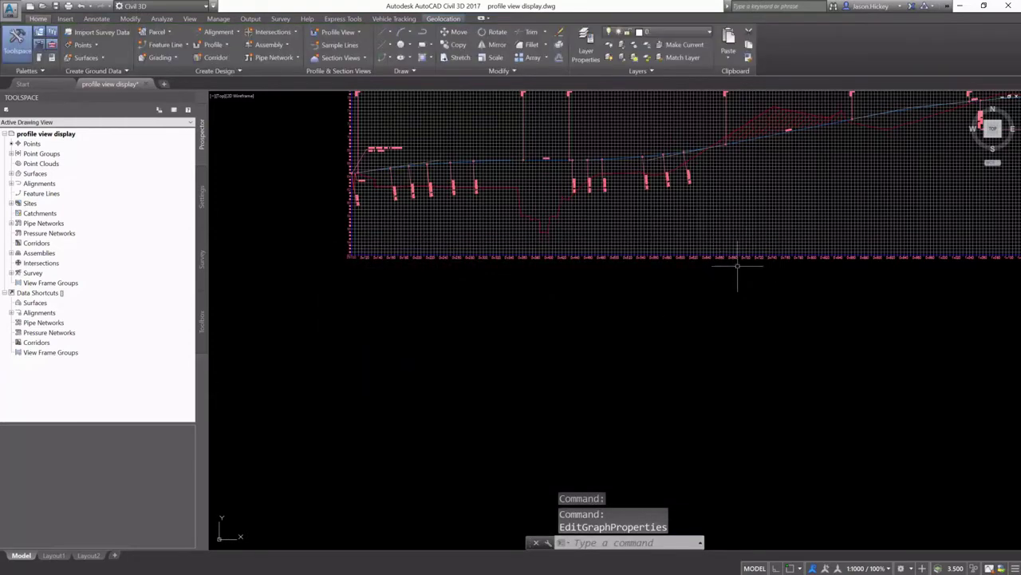
- Delete the Stations profile data band from the bottom of the Proposed Local Road1 profile view and accept the change
{"action": "scroll", "coordinate": [730, 269], "scroll_direction": "down", "scroll_amount": 2}
{"action": "scroll", "coordinate": [734, 208], "scroll_direction": "up", "scroll_amount": 5}
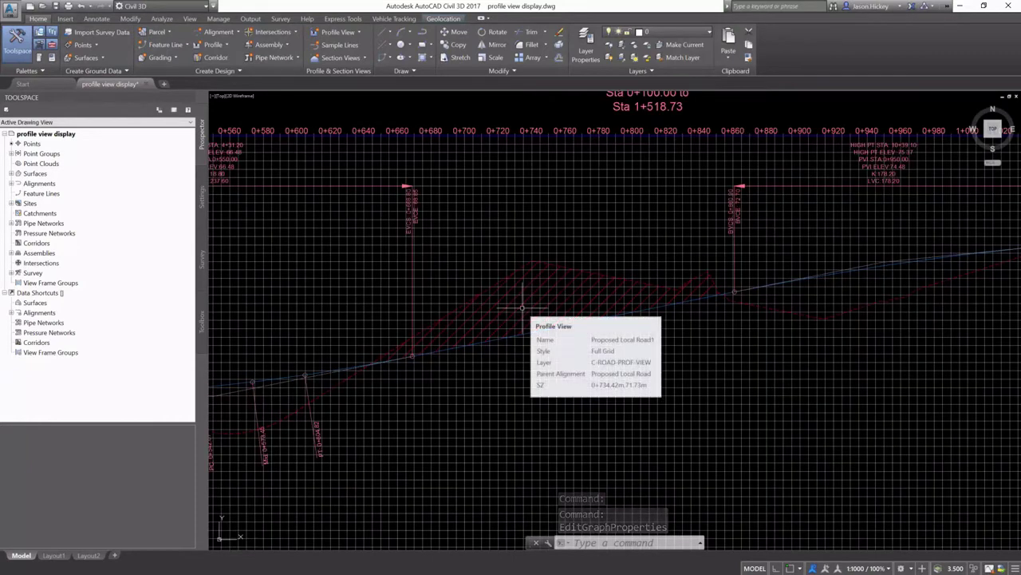
{"action": "scroll", "coordinate": [593, 228], "scroll_direction": "down", "scroll_amount": 4}
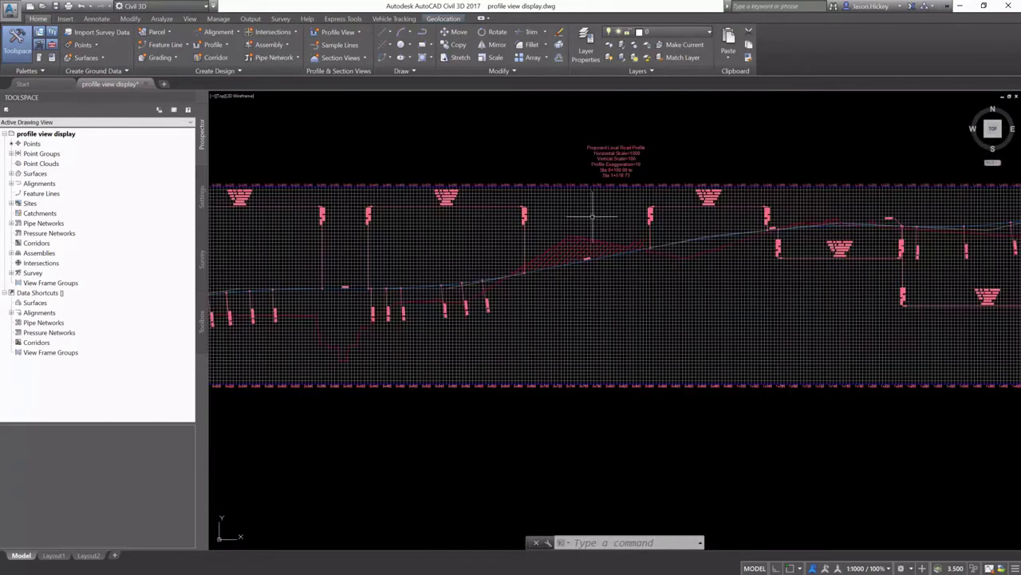
{"action": "left_click", "coordinate": [568, 303]}
{"action": "right_click", "coordinate": [569, 304]}
{"action": "left_click", "coordinate": [593, 410]}
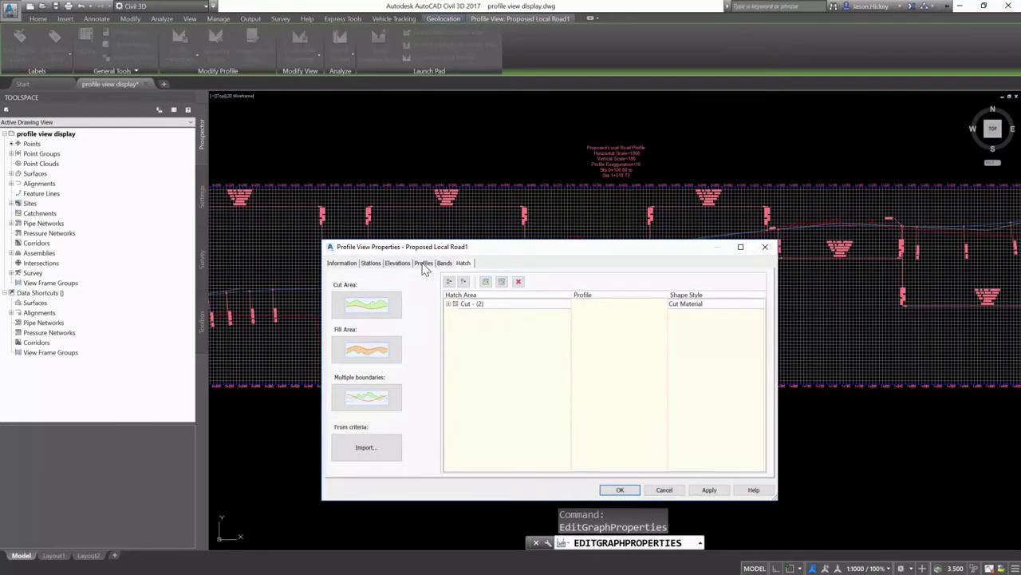
{"action": "left_click", "coordinate": [423, 264]}
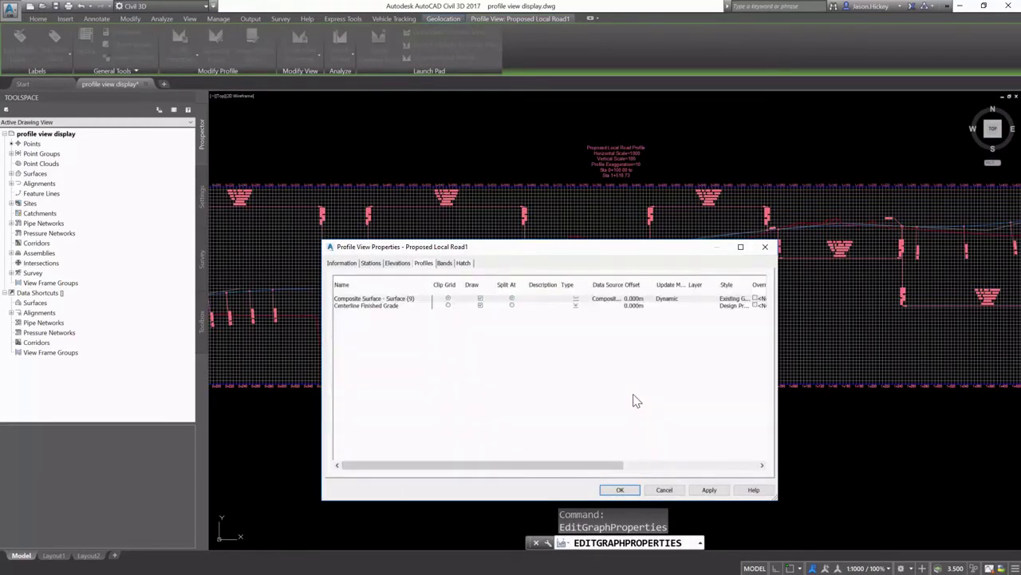
{"action": "left_click", "coordinate": [444, 263]}
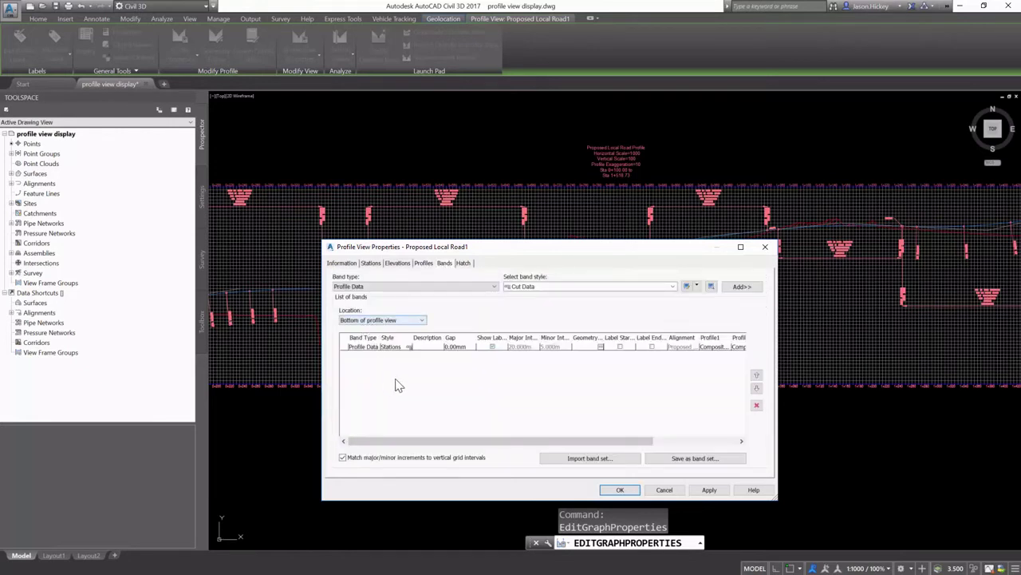
{"action": "left_click", "coordinate": [345, 348]}
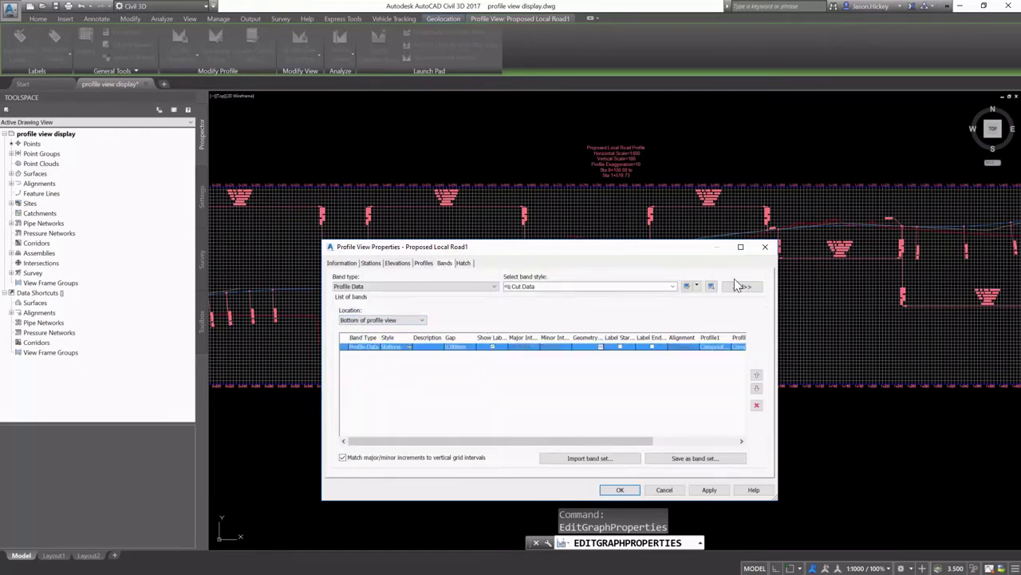
{"action": "left_click", "coordinate": [756, 406]}
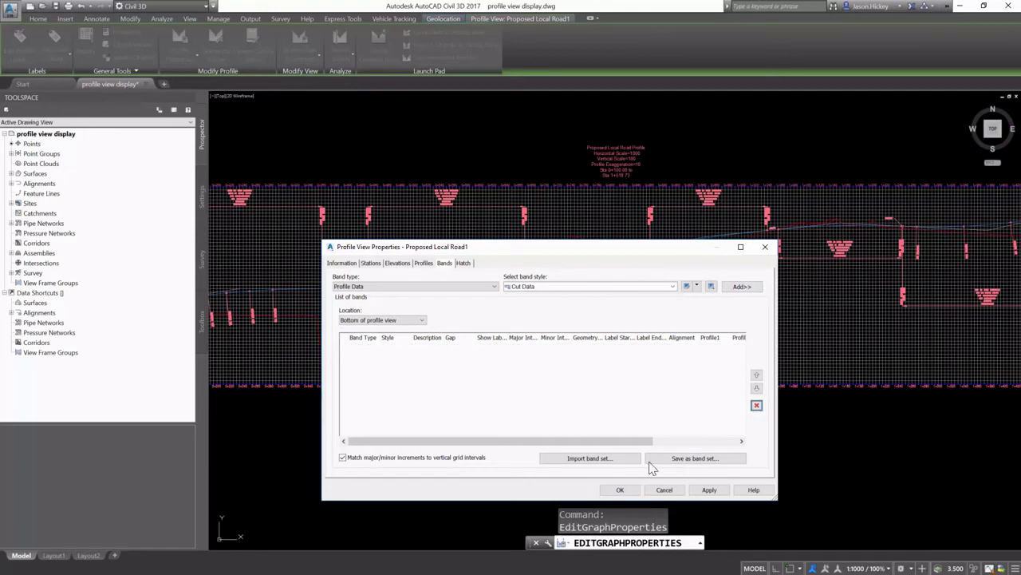
{"action": "key", "text": "Return"}
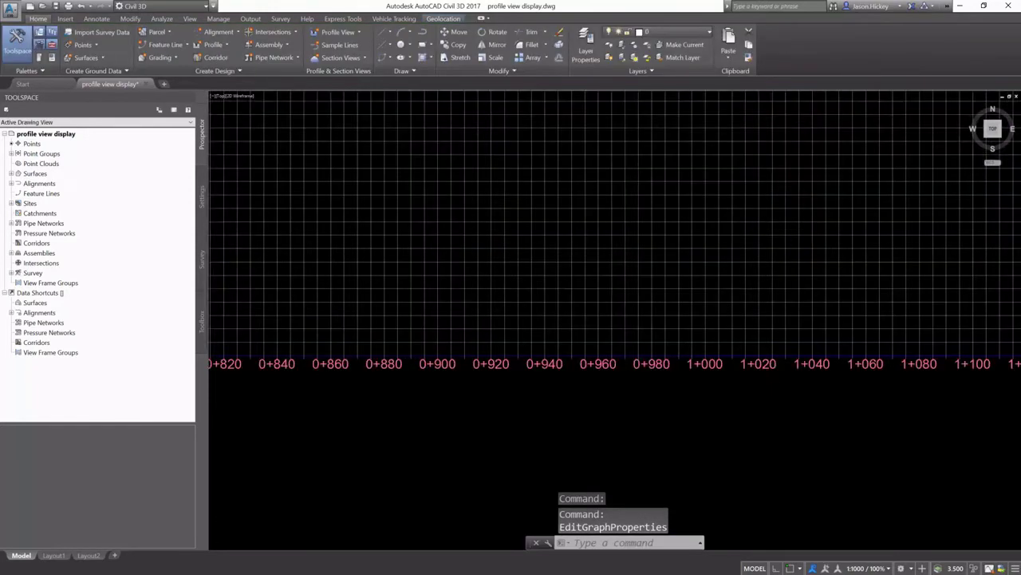
- Reopen the Proposed Local Road1 profile view's properties and review the available band types for the bottom of the view
{"action": "scroll", "coordinate": [754, 389], "scroll_direction": "up", "scroll_amount": 2}
{"action": "scroll", "coordinate": [662, 403], "scroll_direction": "down", "scroll_amount": 5}
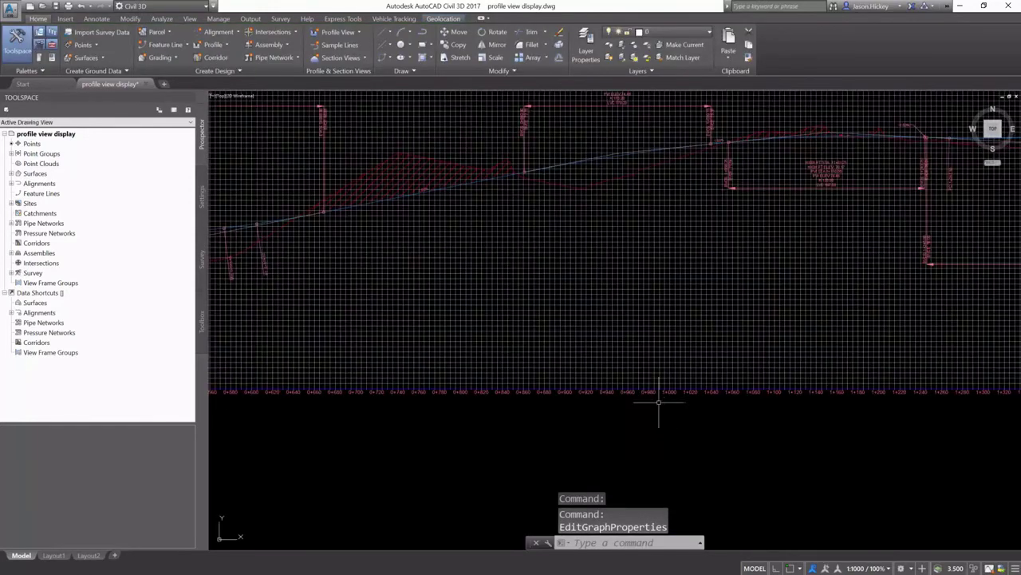
{"action": "scroll", "coordinate": [653, 371], "scroll_direction": "down", "scroll_amount": 2}
{"action": "scroll", "coordinate": [620, 376], "scroll_direction": "up", "scroll_amount": 1}
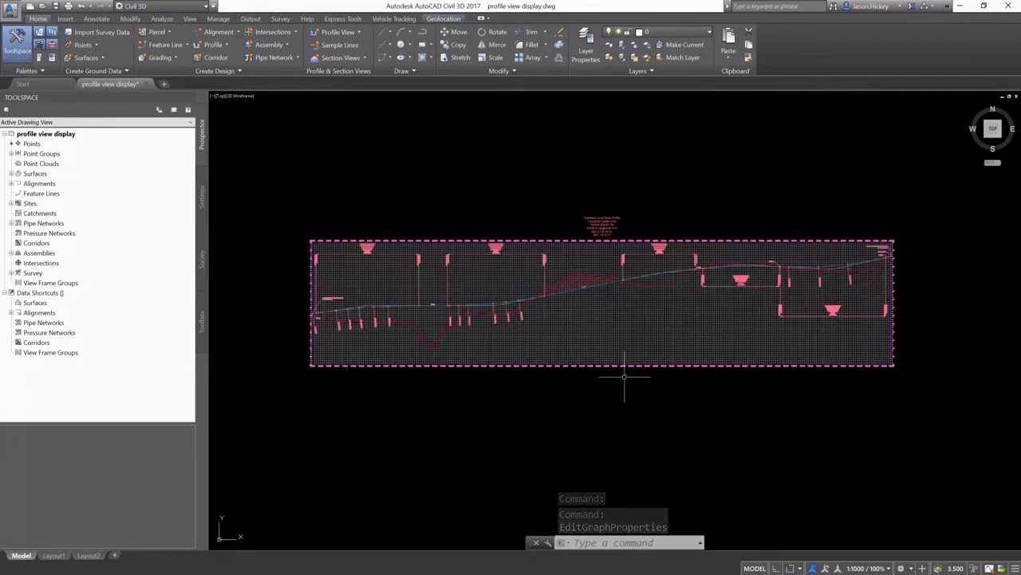
{"action": "left_click", "coordinate": [631, 335]}
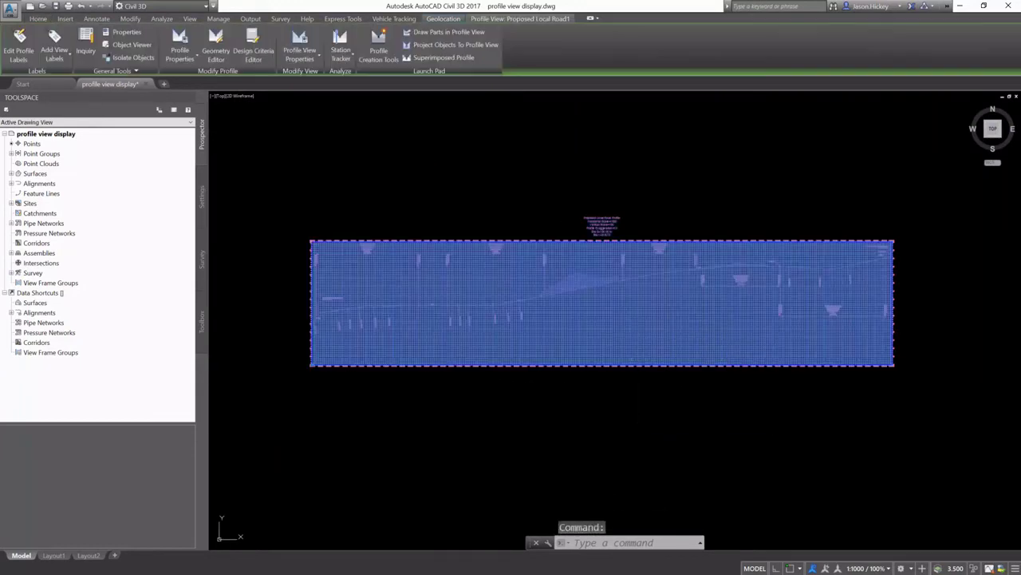
{"action": "right_click", "coordinate": [631, 335]}
{"action": "left_click", "coordinate": [679, 442]}
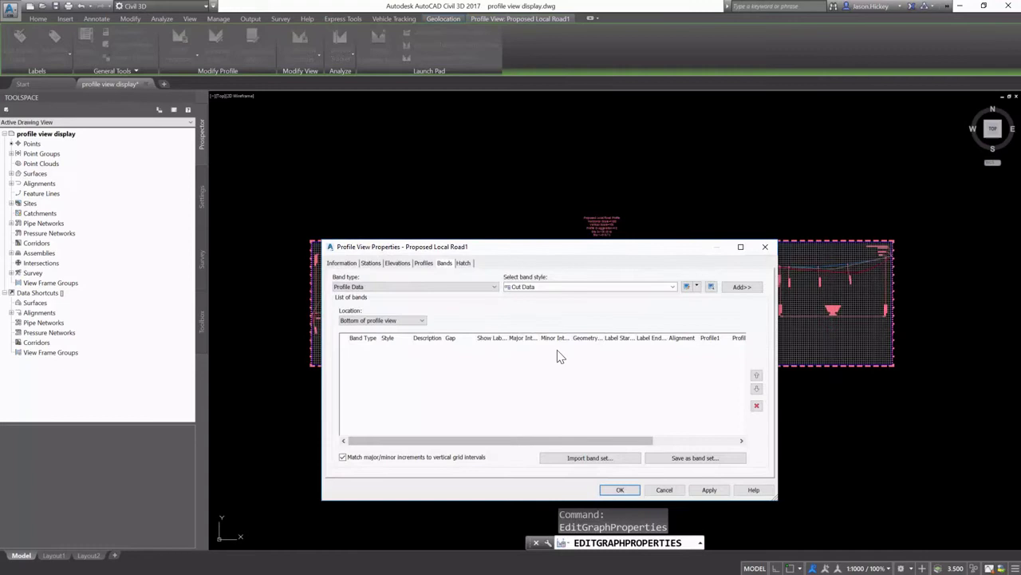
{"action": "left_click", "coordinate": [416, 286]}
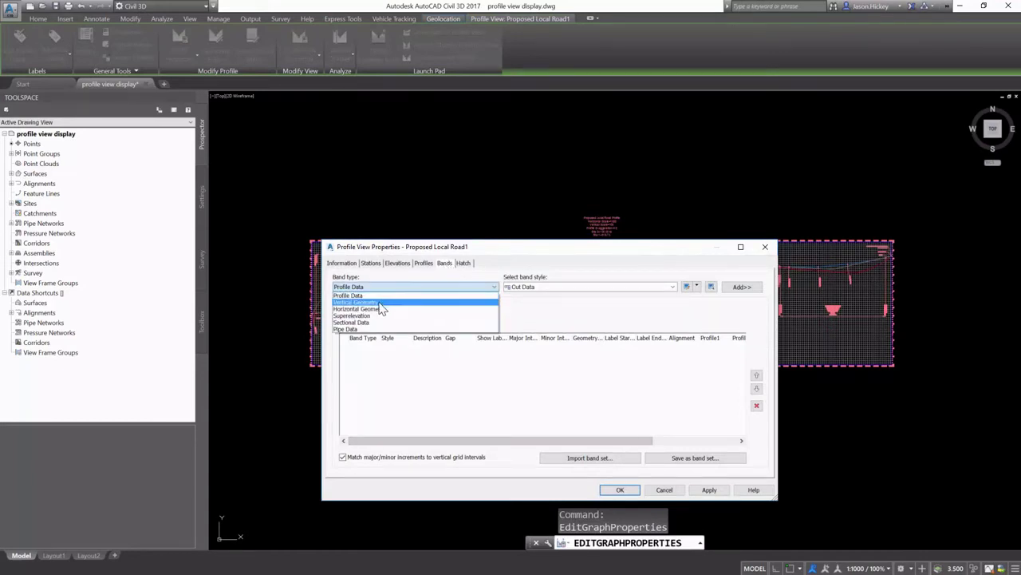
- Import the Maurits band set into the profile view's band list and accept the properties
{"action": "left_click", "coordinate": [597, 462]}
{"action": "left_click", "coordinate": [597, 461]}
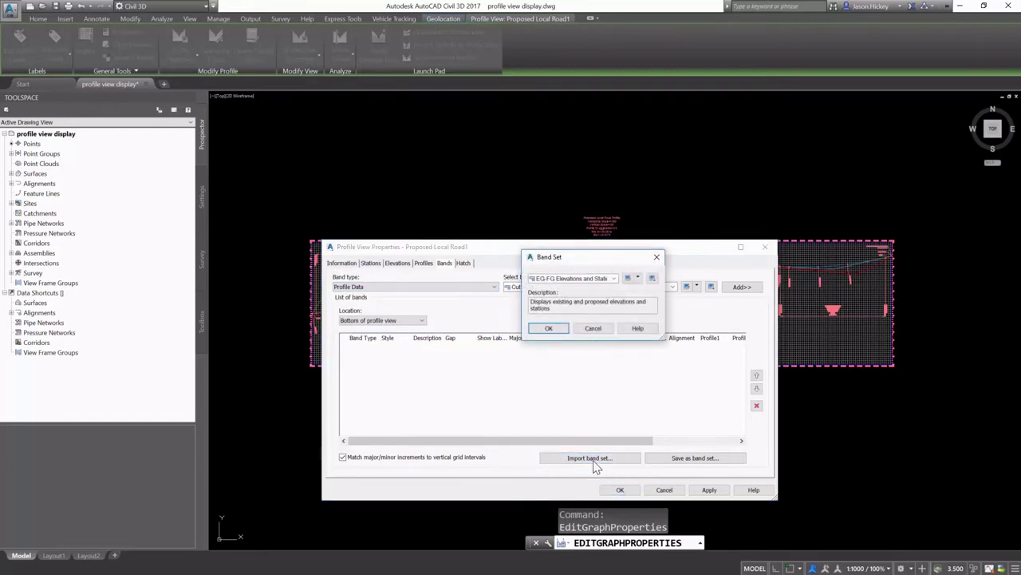
{"action": "left_click", "coordinate": [613, 278]}
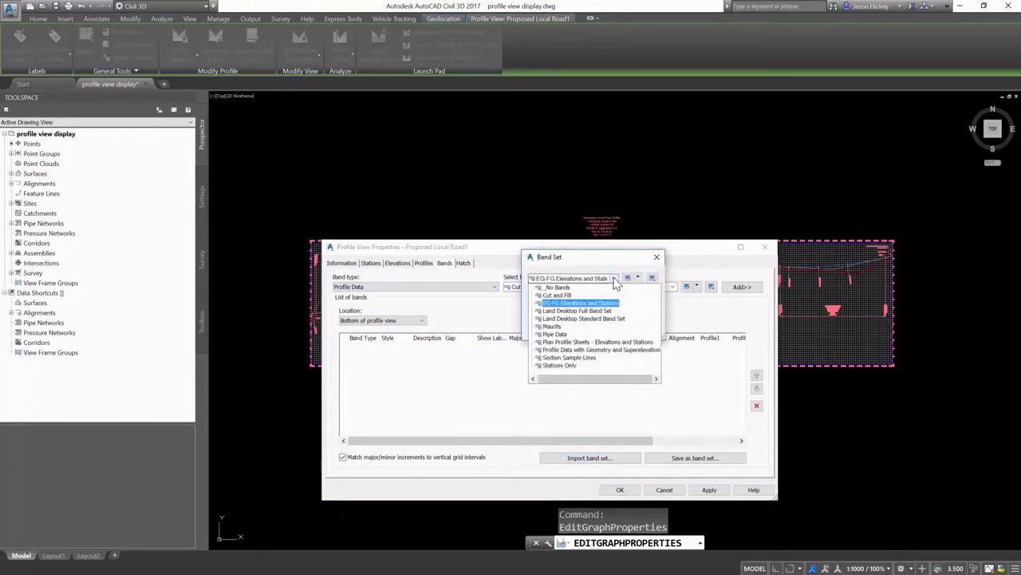
{"action": "left_click", "coordinate": [553, 327]}
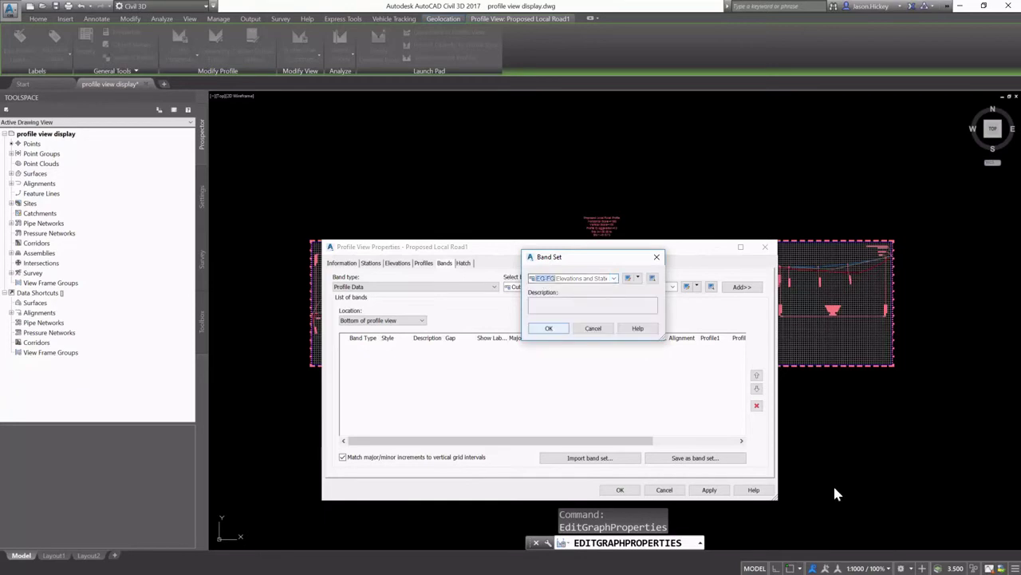
{"action": "key", "text": "Return"}
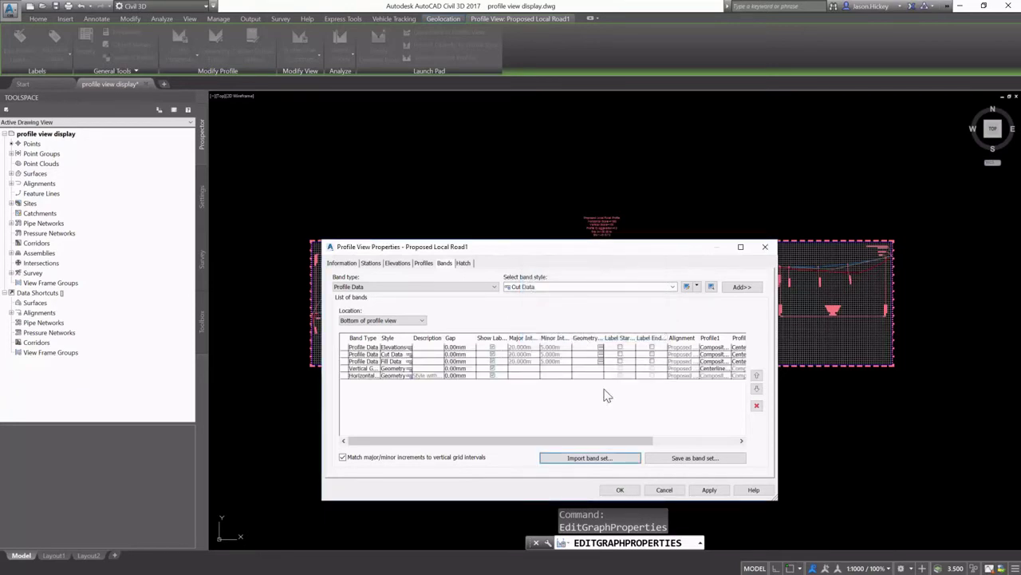
{"action": "left_click", "coordinate": [619, 490]}
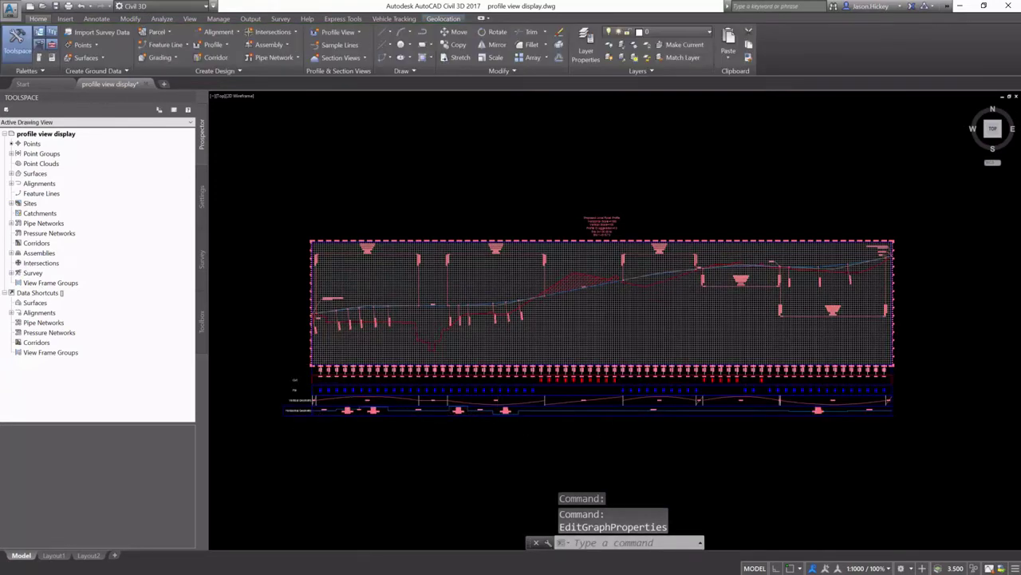
- Examine the elevation, cut, fill, vertical geometry and horizontal geometry bands below the profile view
{"action": "scroll", "coordinate": [319, 427], "scroll_direction": "up", "scroll_amount": 4}
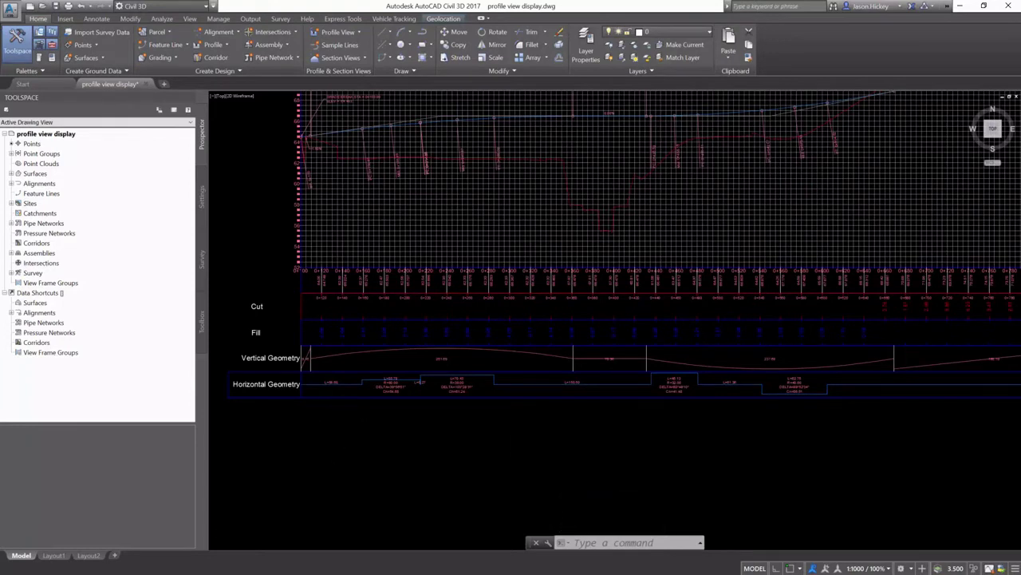
{"action": "scroll", "coordinate": [352, 426], "scroll_direction": "up", "scroll_amount": 3}
{"action": "mouse_move", "coordinate": [358, 426]}
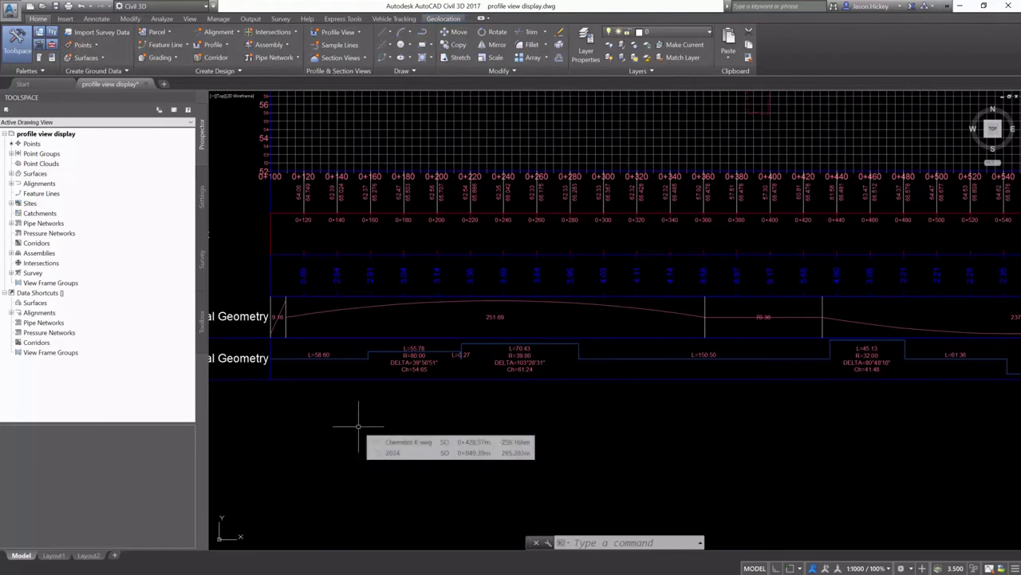
{"action": "scroll", "coordinate": [359, 426], "scroll_direction": "down", "scroll_amount": 3}
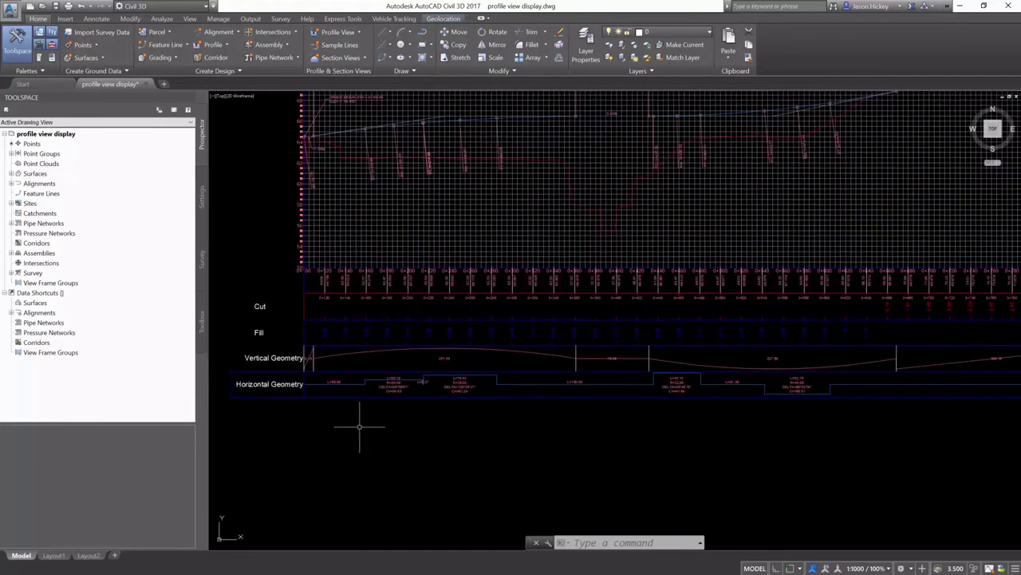
{"action": "scroll", "coordinate": [304, 399], "scroll_direction": "down", "scroll_amount": 2}
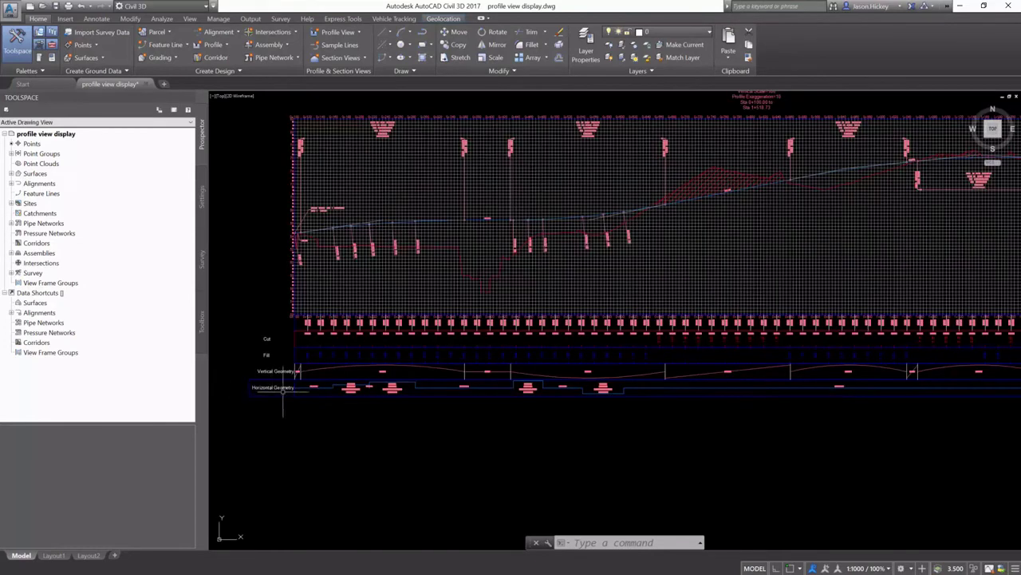
{"action": "scroll", "coordinate": [718, 375], "scroll_direction": "up", "scroll_amount": 3}
{"action": "scroll", "coordinate": [746, 371], "scroll_direction": "up", "scroll_amount": 2}
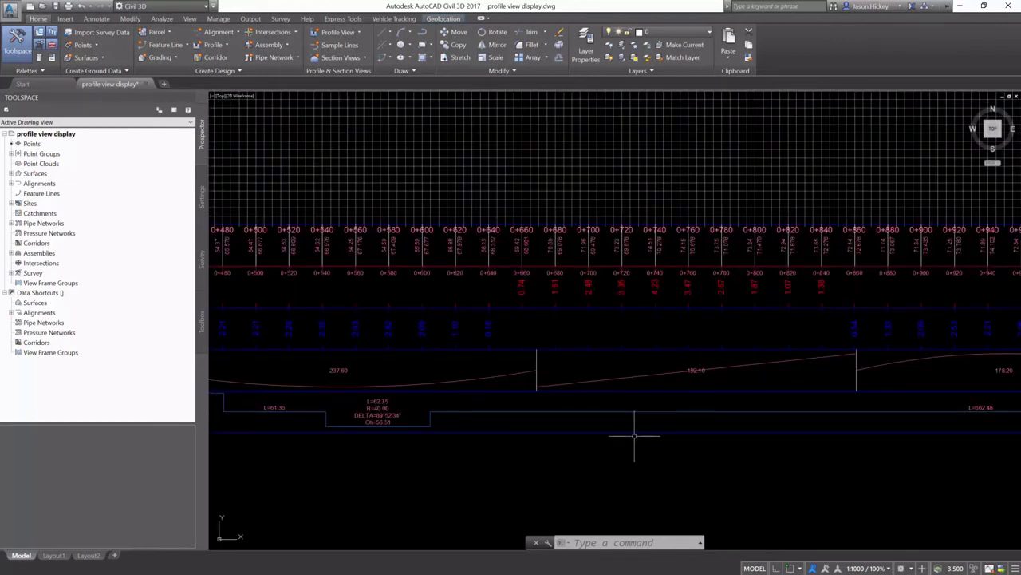
{"action": "scroll", "coordinate": [715, 248], "scroll_direction": "up", "scroll_amount": 4}
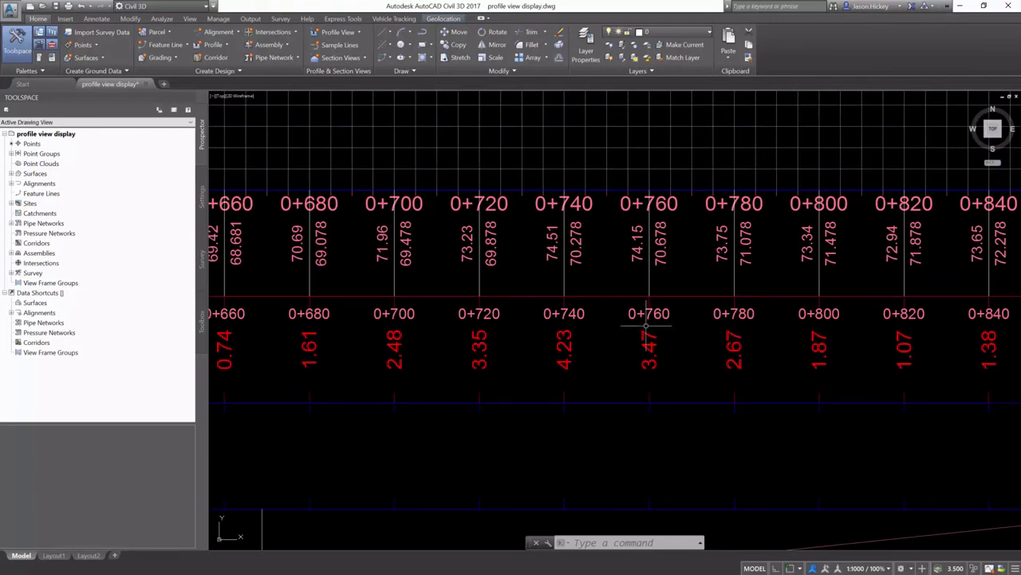
{"action": "scroll", "coordinate": [647, 325], "scroll_direction": "down", "scroll_amount": 5}
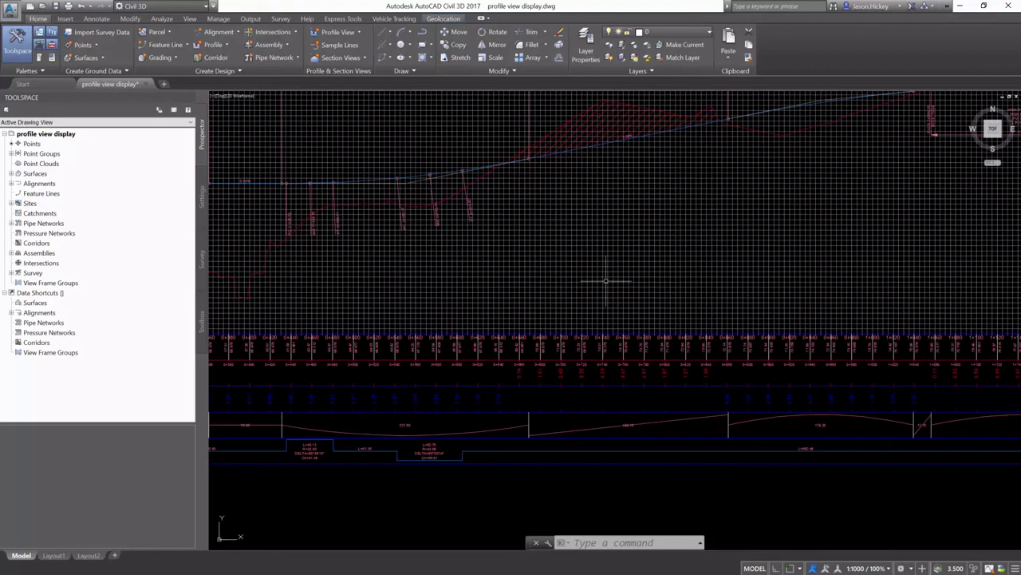
- Open the profile view's band settings and check each band's Profile1 and Profile2 assignments with the profile columns widened
{"action": "left_click", "coordinate": [745, 372]}
{"action": "left_click", "coordinate": [612, 288]}
{"action": "right_click", "coordinate": [608, 303]}
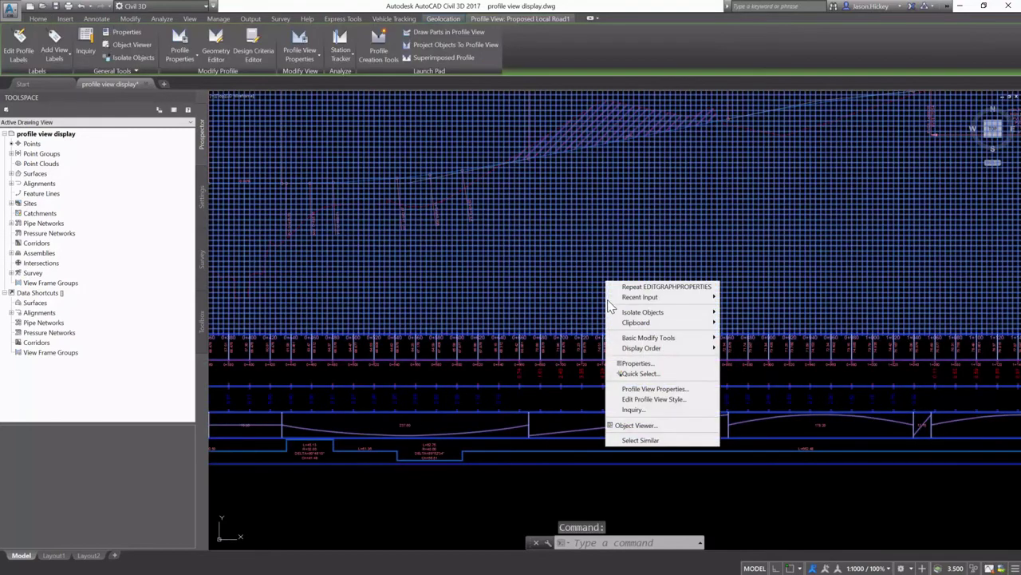
{"action": "left_click", "coordinate": [642, 388]}
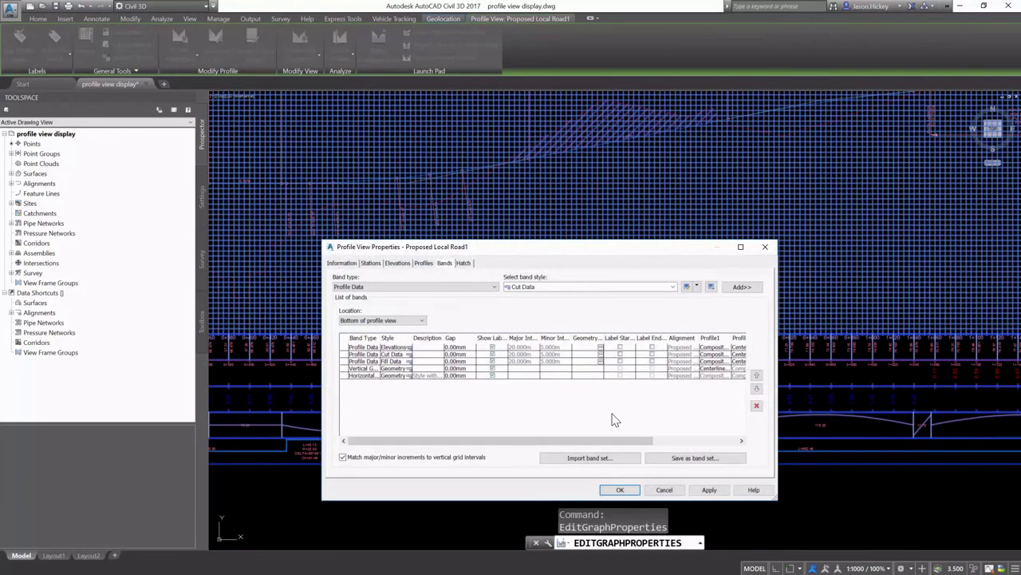
{"action": "left_click_drag", "start_coordinate": [604, 441], "coordinate": [679, 442]}
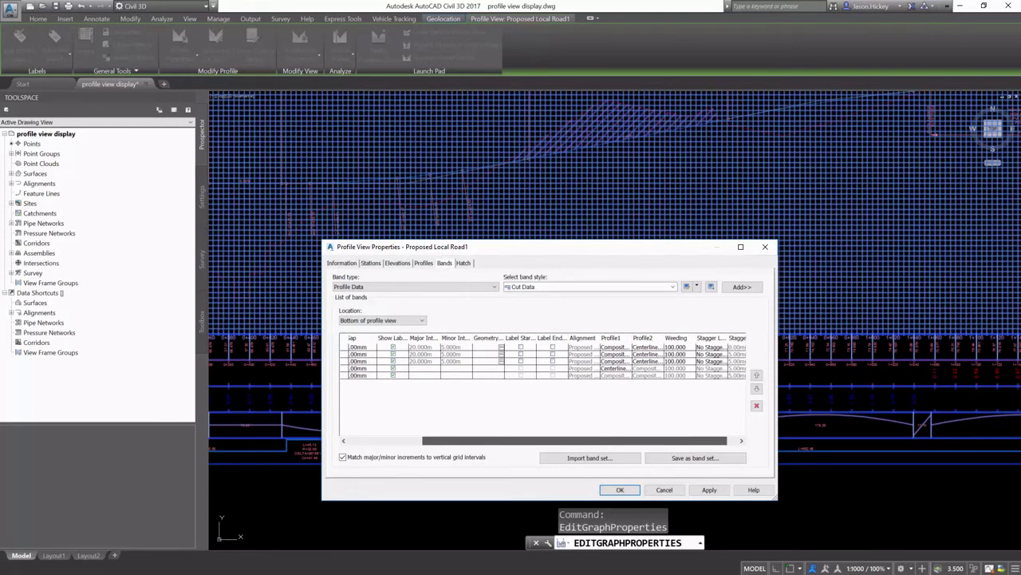
{"action": "left_click_drag", "start_coordinate": [630, 336], "coordinate": [702, 338]}
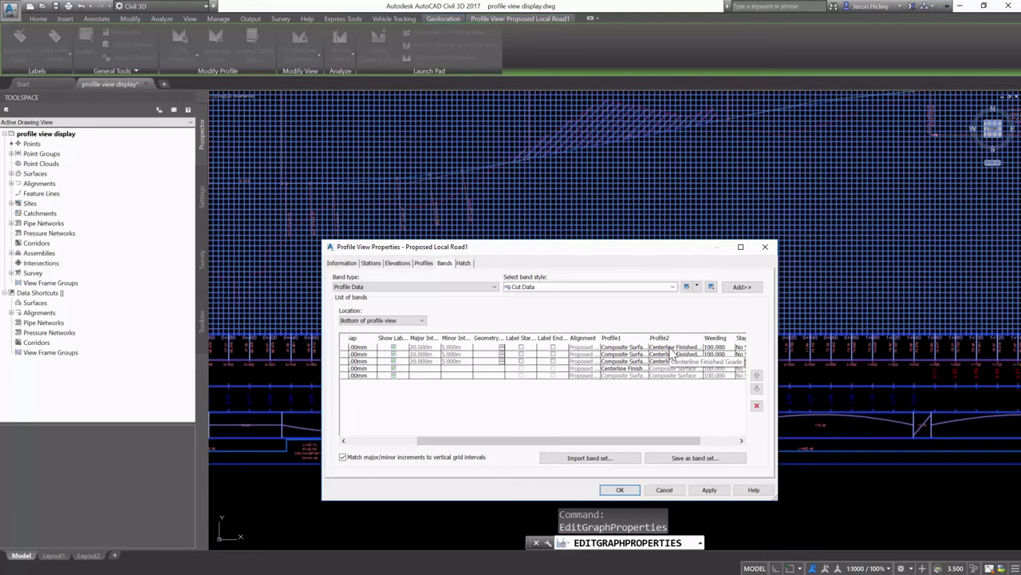
{"action": "left_click_drag", "start_coordinate": [662, 440], "coordinate": [699, 440]}
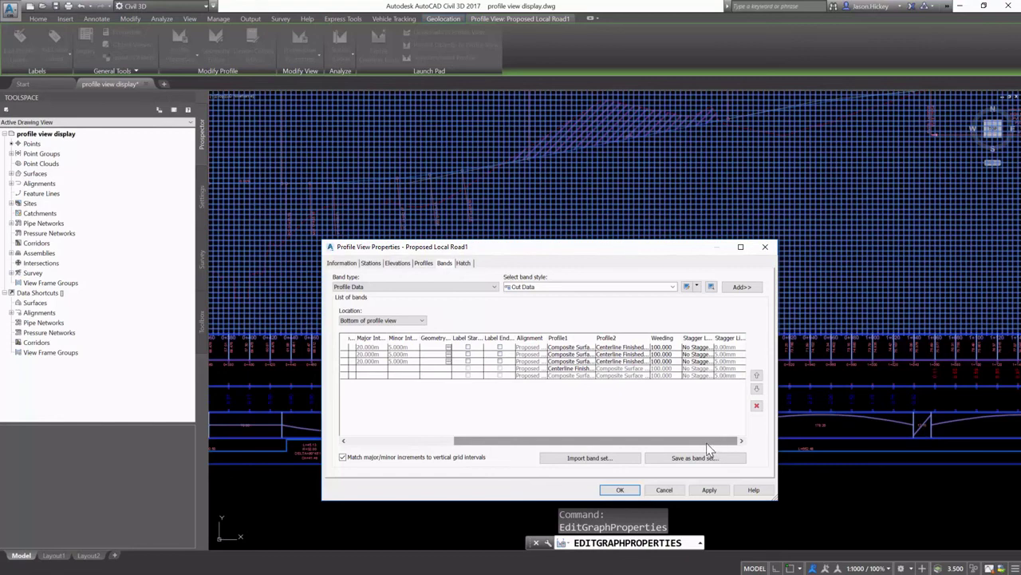
- Turn on start and end station labels for the Elevations band, accept the settings, and inspect the band at station 0+100
{"action": "left_click_drag", "start_coordinate": [701, 439], "coordinate": [643, 440]}
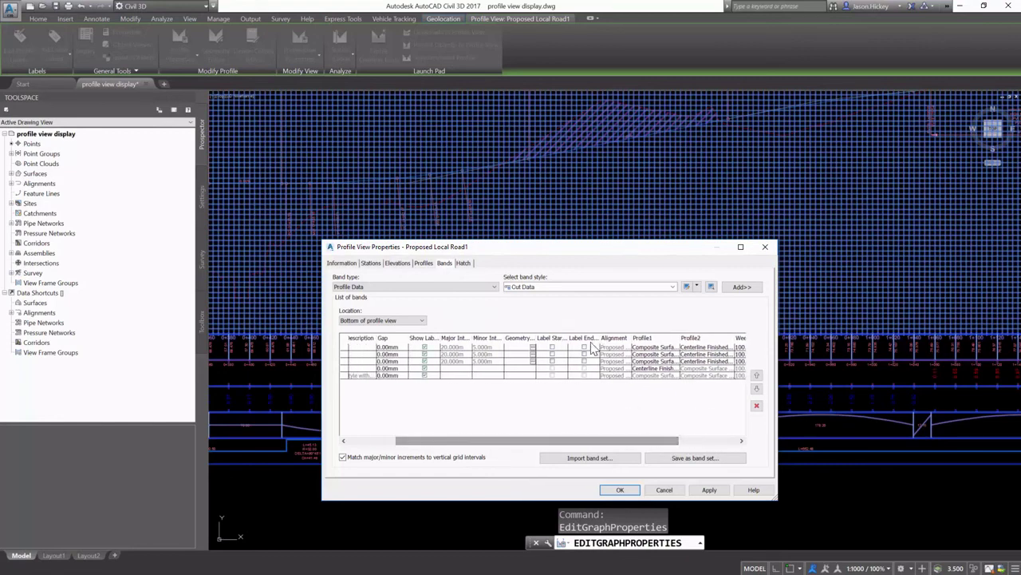
{"action": "left_click", "coordinate": [553, 347]}
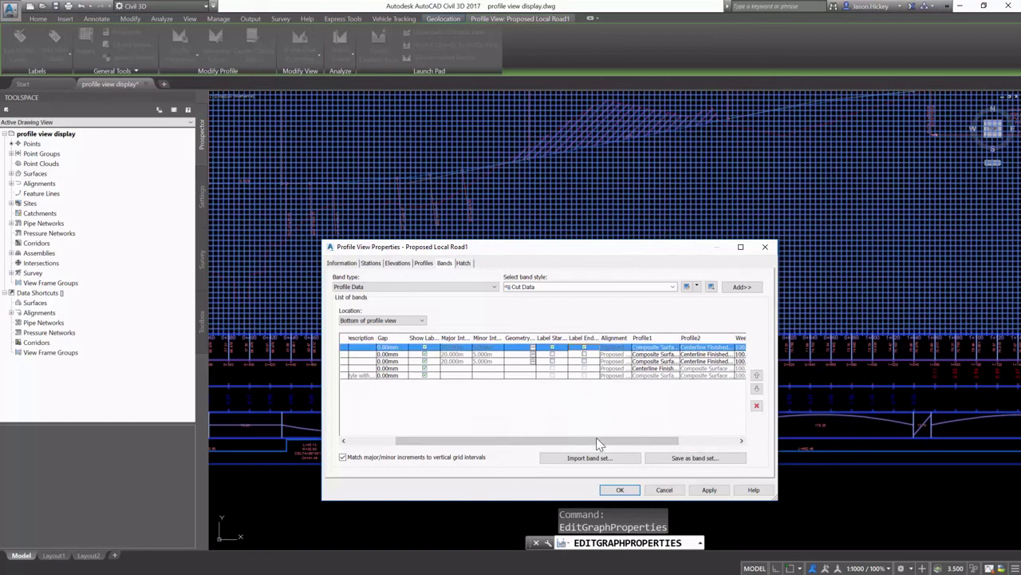
{"action": "left_click_drag", "start_coordinate": [596, 443], "coordinate": [522, 445]}
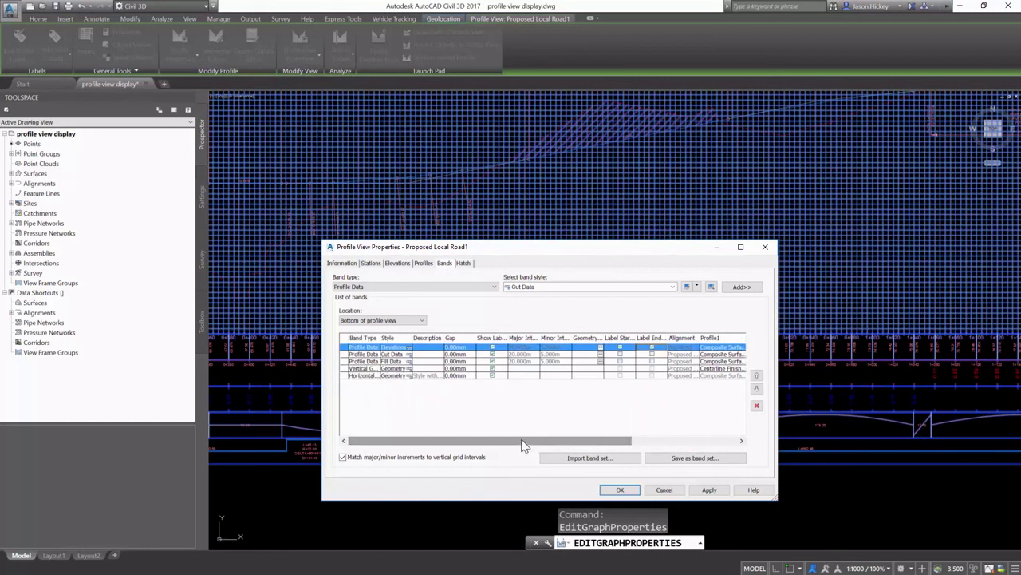
{"action": "left_click", "coordinate": [620, 489]}
{"action": "key", "text": "Escape"}
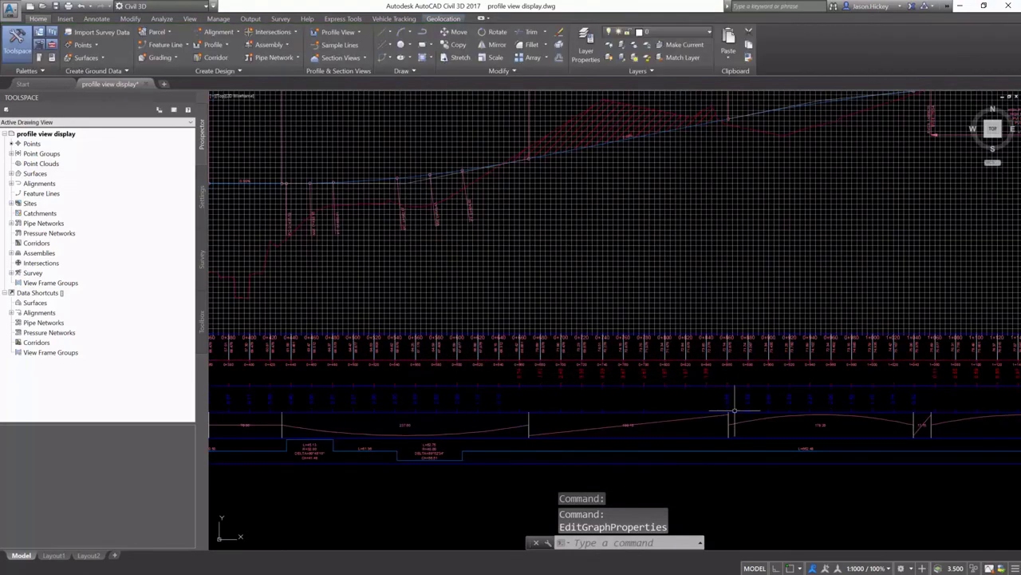
{"action": "scroll", "coordinate": [733, 411], "scroll_direction": "down", "scroll_amount": 3}
{"action": "scroll", "coordinate": [427, 375], "scroll_direction": "up", "scroll_amount": 5}
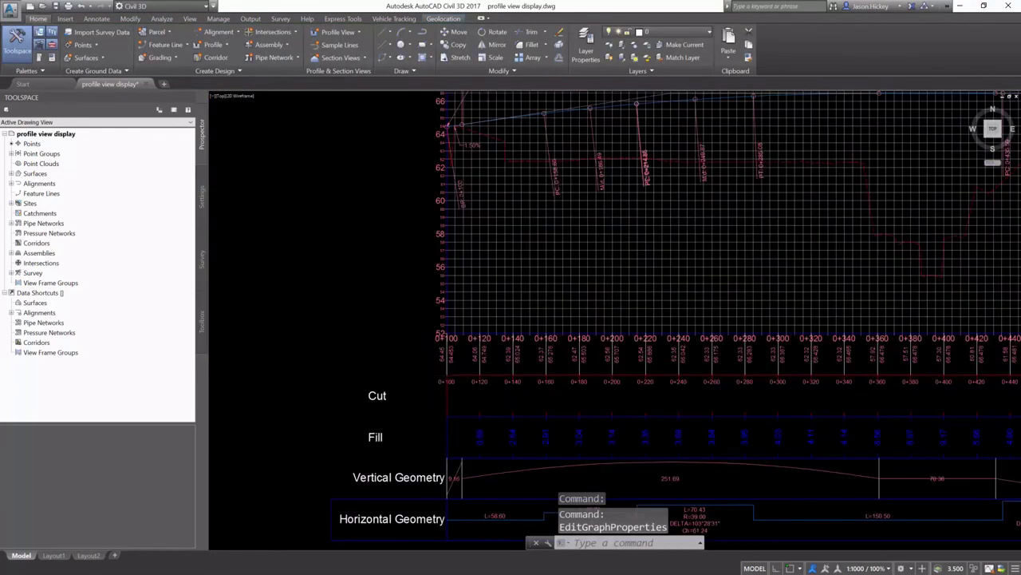
{"action": "scroll", "coordinate": [426, 375], "scroll_direction": "up", "scroll_amount": 4}
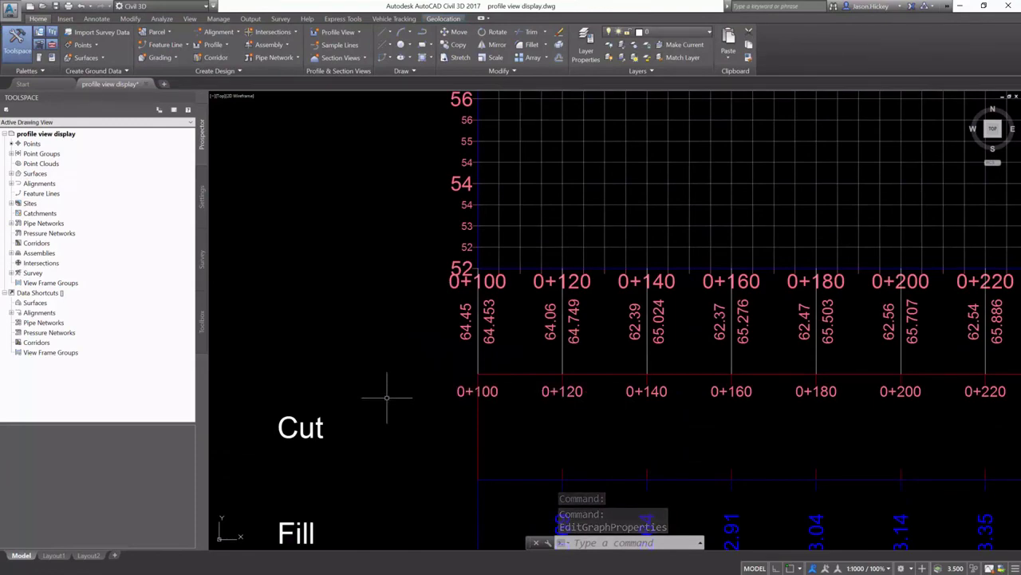
{"action": "scroll", "coordinate": [389, 394], "scroll_direction": "down", "scroll_amount": 4}
{"action": "scroll", "coordinate": [342, 317], "scroll_direction": "down", "scroll_amount": 4}
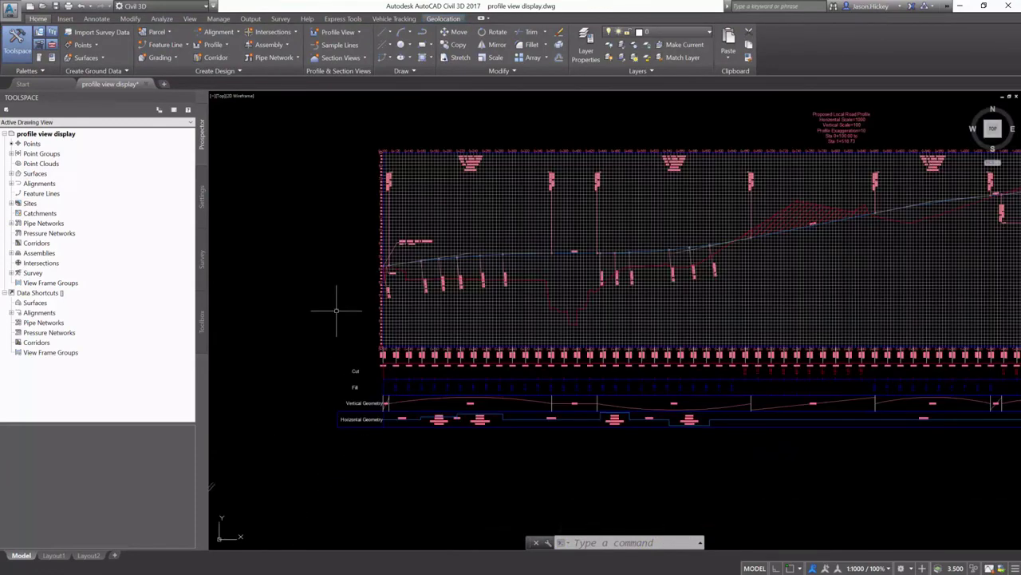